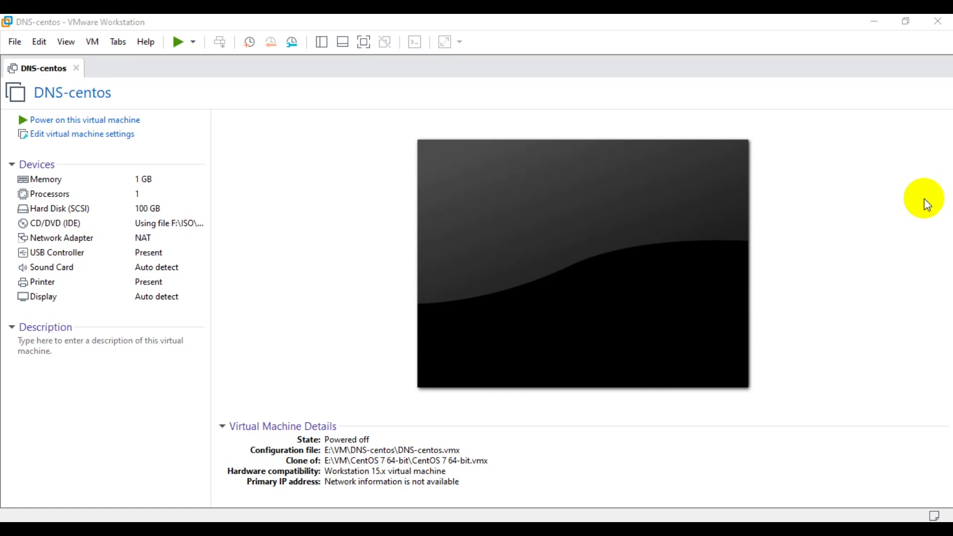
Step: Start a Typical new virtual machine, install the OS later, with guest Microsoft Windows 10
left_click(618, 167)
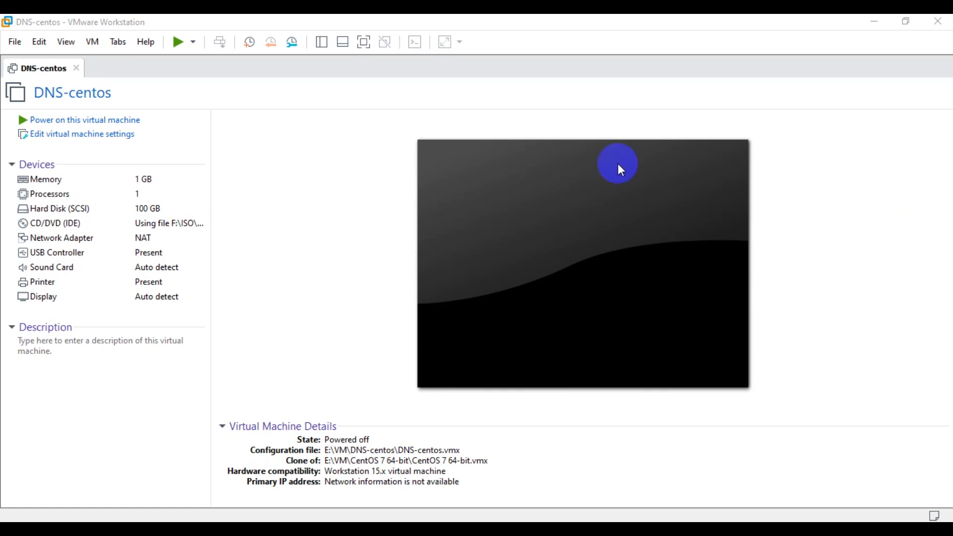
left_click(15, 43)
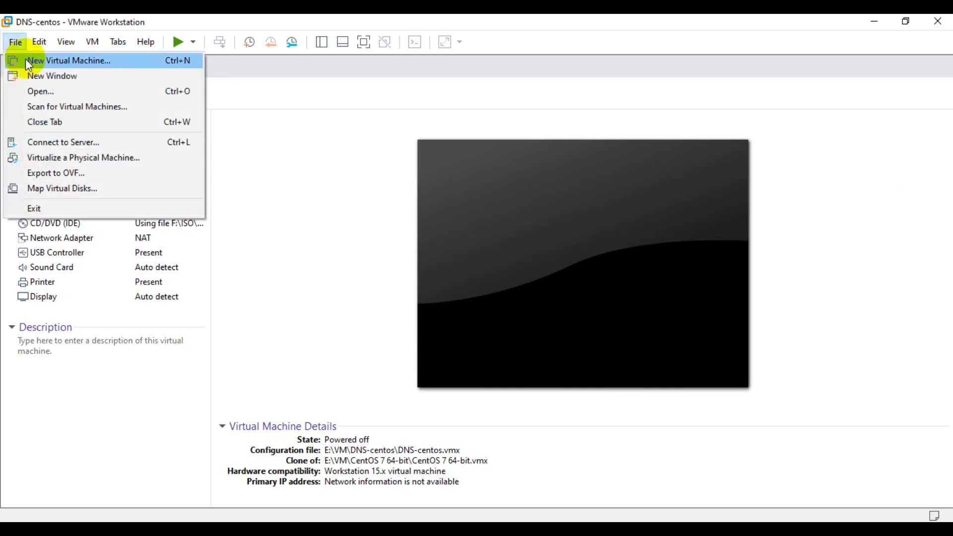
left_click(52, 61)
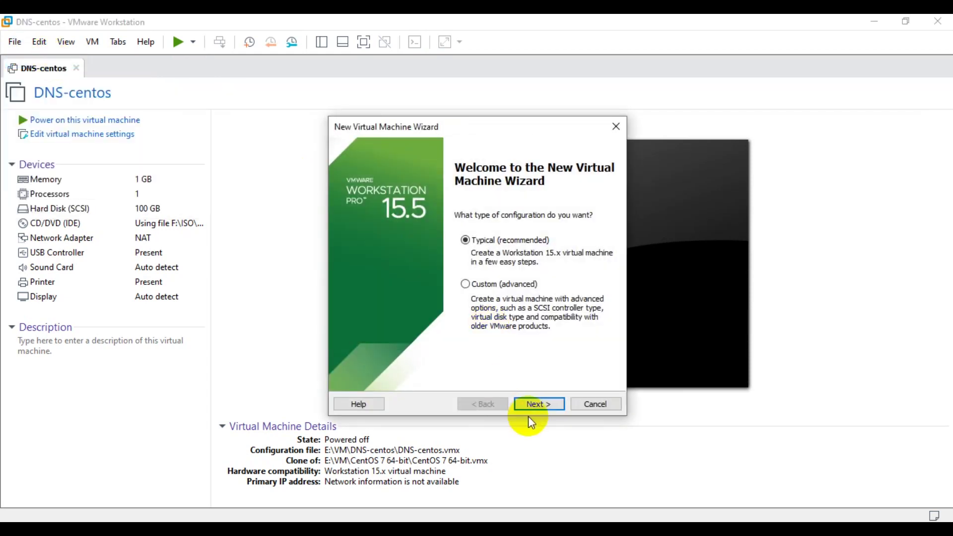
left_click(541, 406)
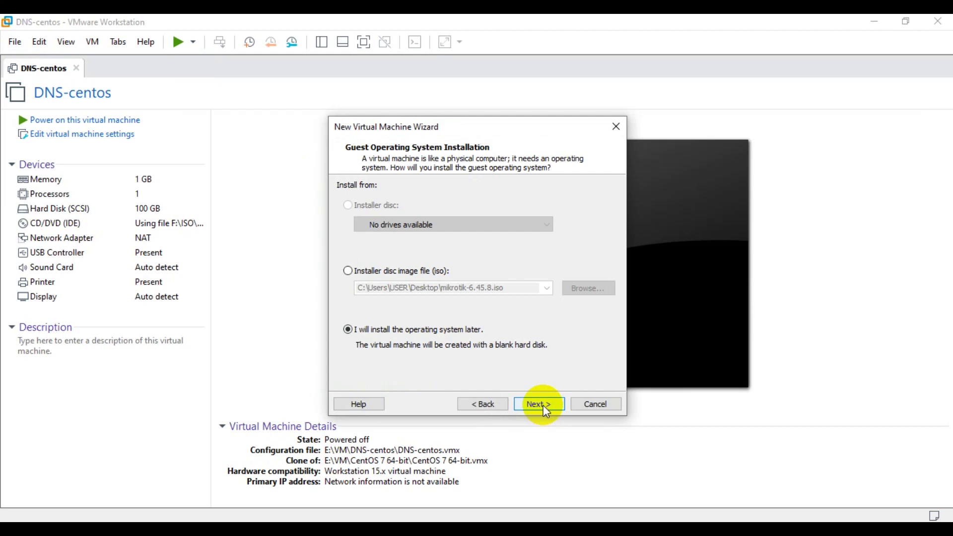
left_click(542, 405)
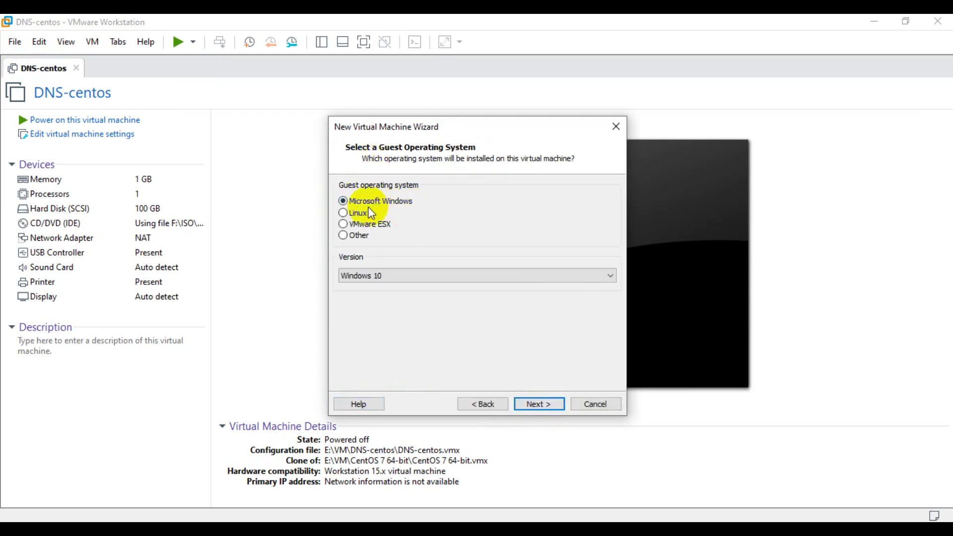
left_click(497, 277)
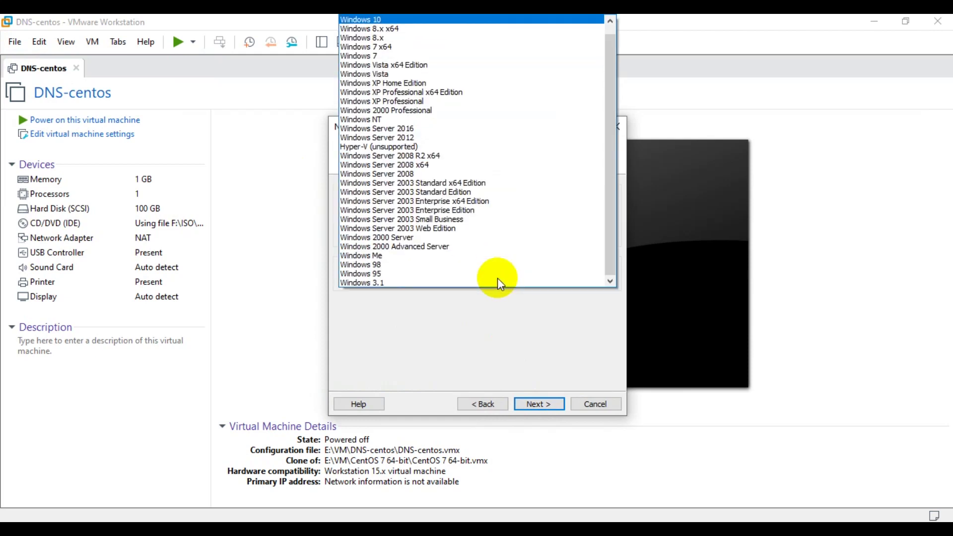
left_click(436, 21)
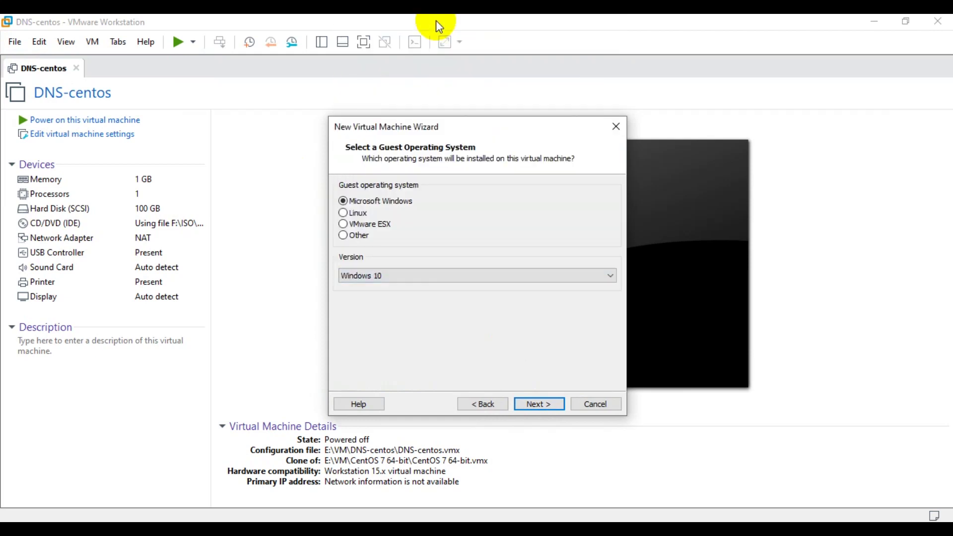
left_click(549, 409)
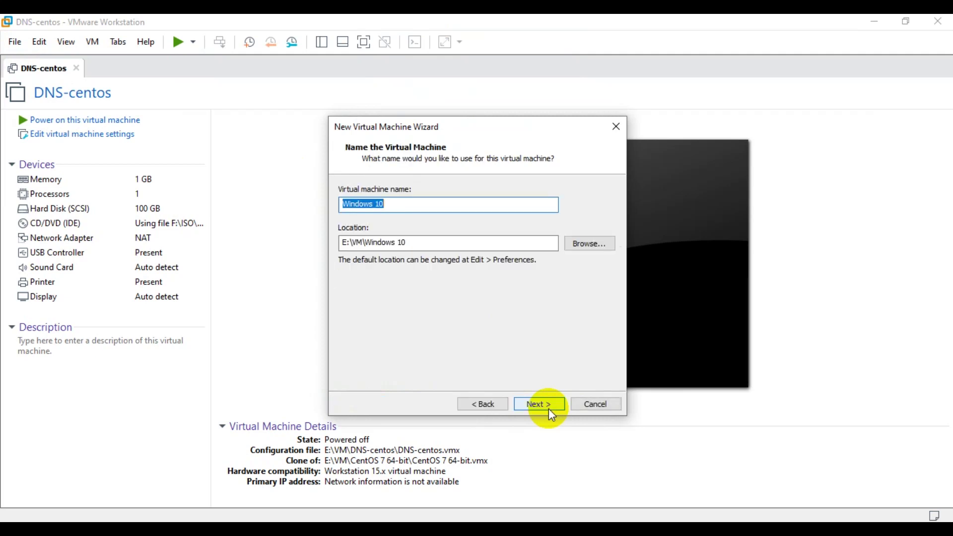
Step: Keep the name 'Windows 10', set a 60 GB maximum disk size, and finish the wizard
left_click(407, 203)
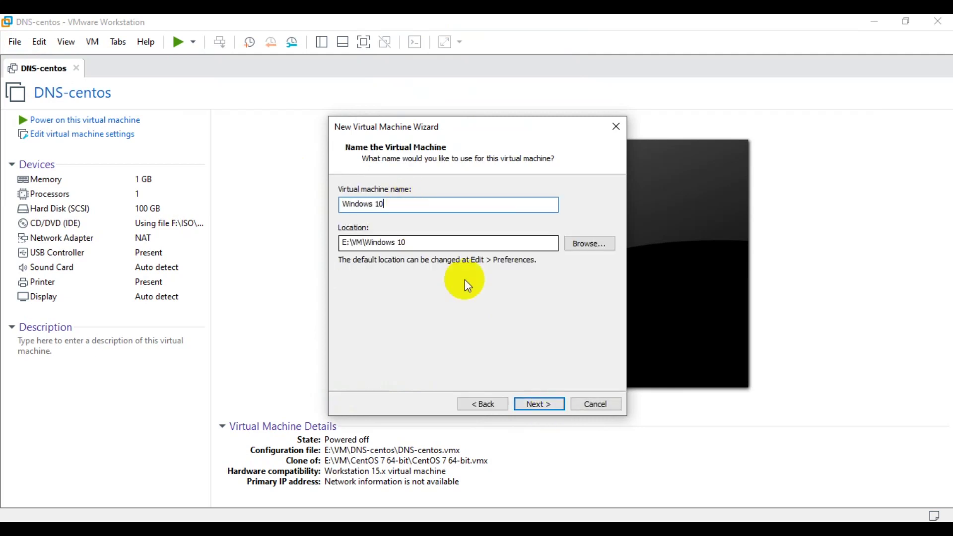
left_click(550, 404)
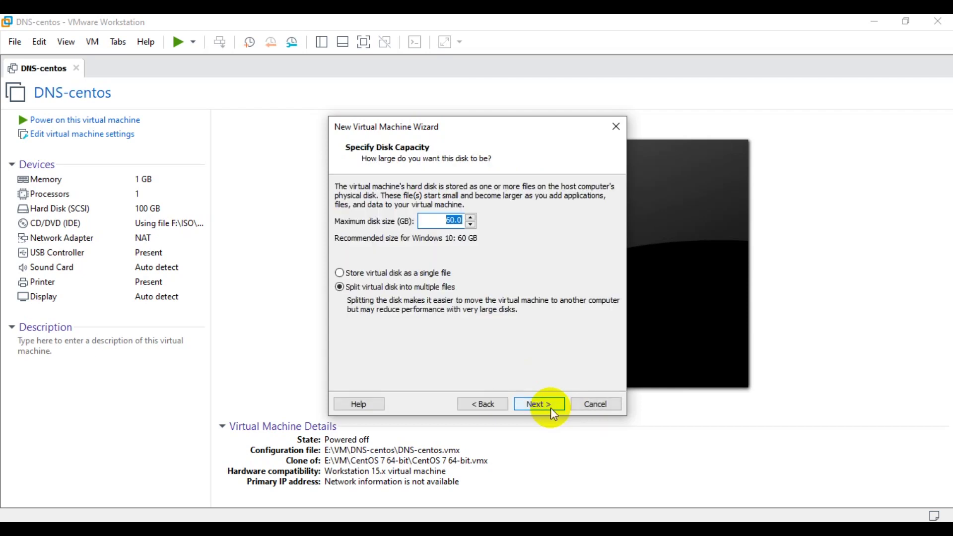
left_click(438, 217)
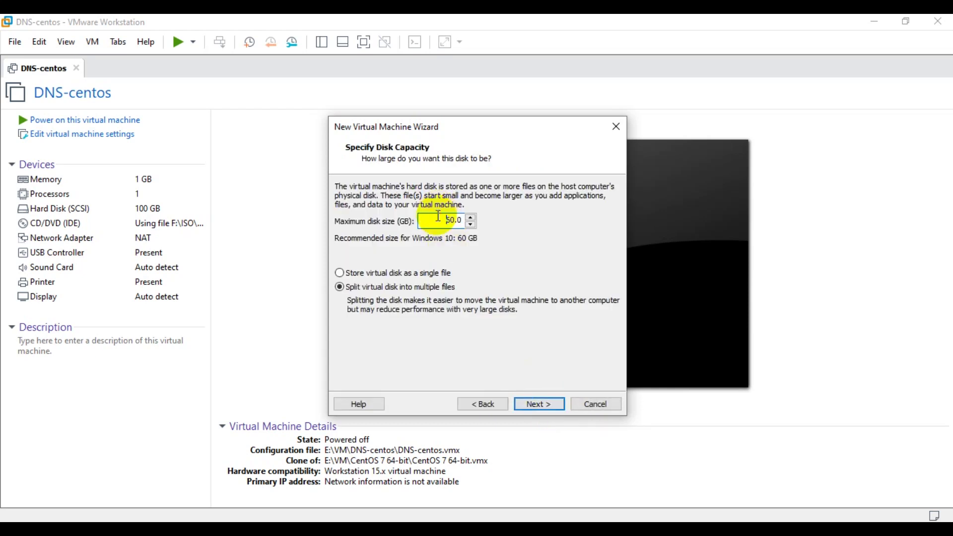
left_click(546, 405)
left_click(556, 404)
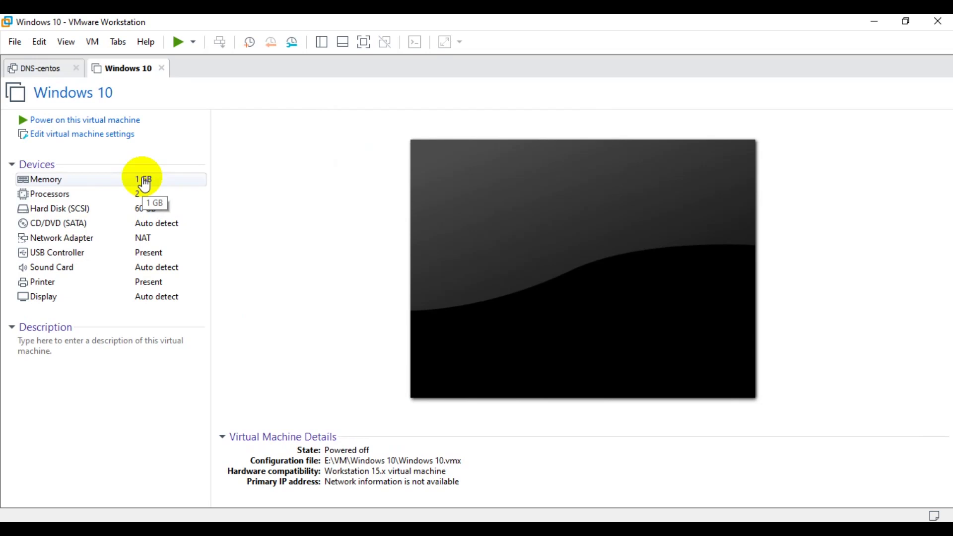
Step: Point the VM's CD/DVD drive at the Windows 10 Pro ISO in the widow 10 folder and save
double_click(158, 227)
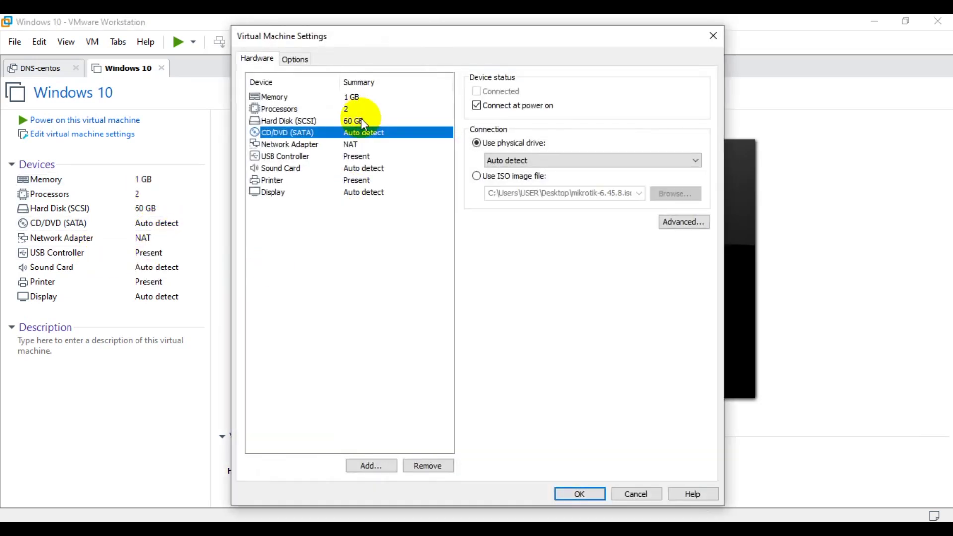
left_click(534, 173)
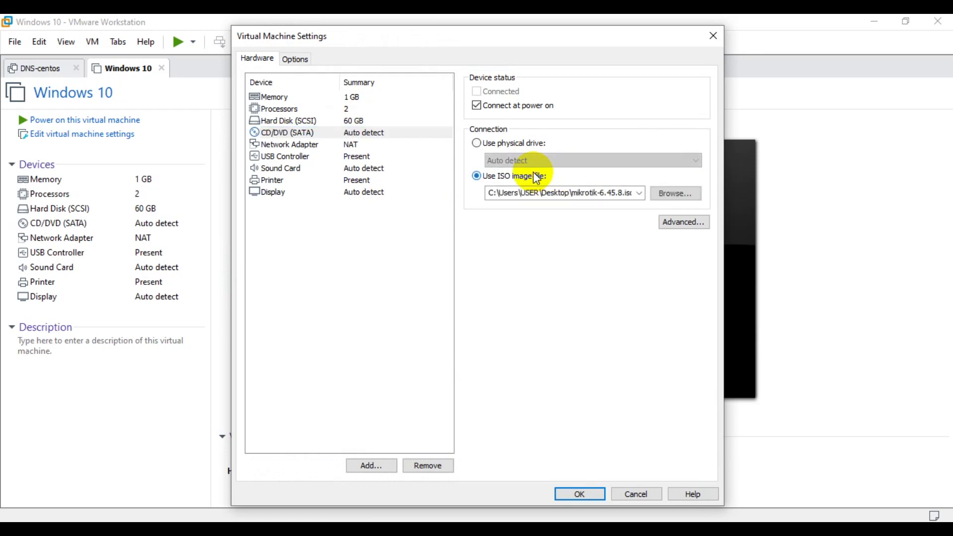
left_click(680, 194)
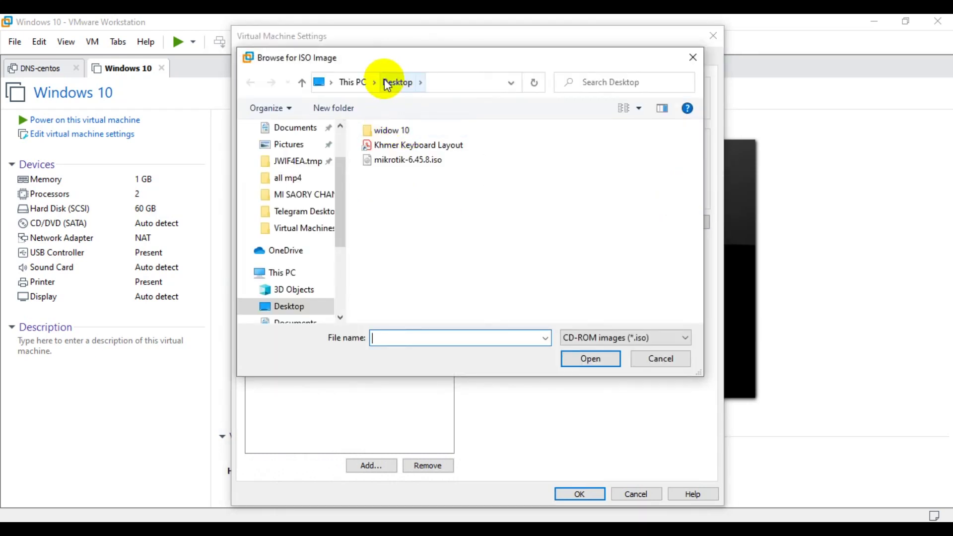
double_click(388, 130)
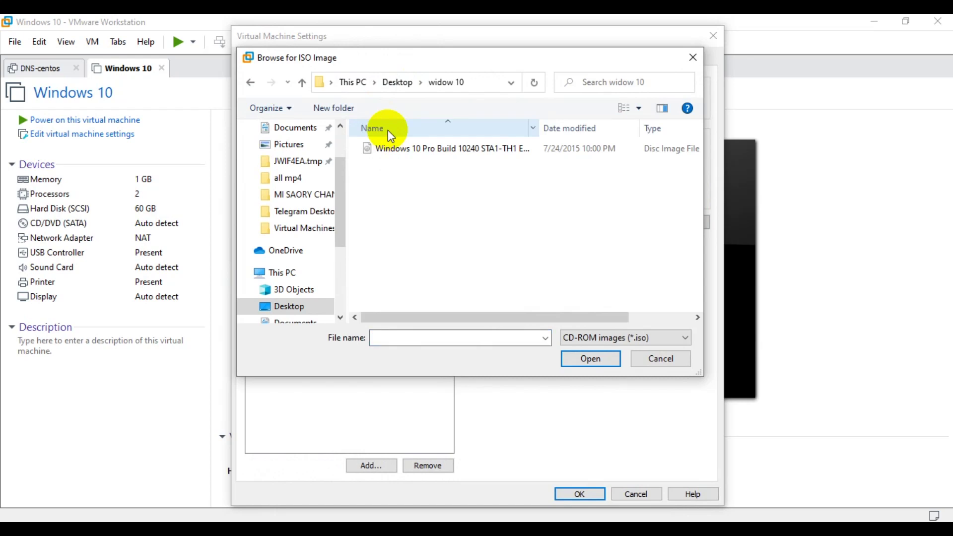
left_click(424, 154)
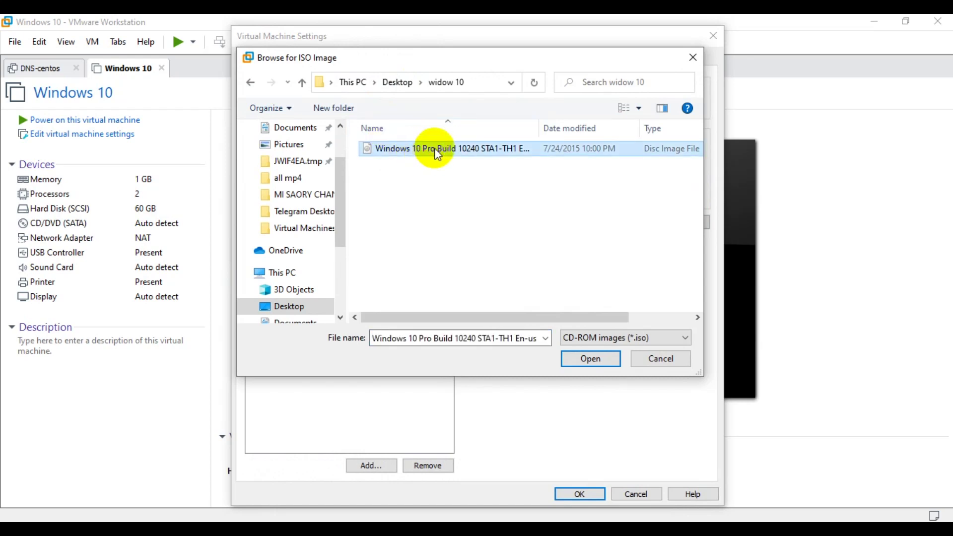
left_click(579, 356)
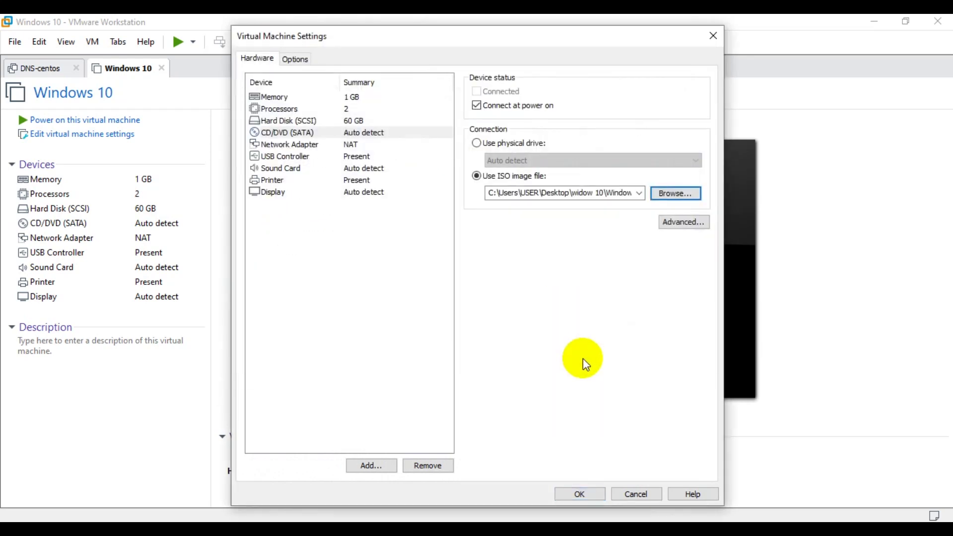
left_click(580, 493)
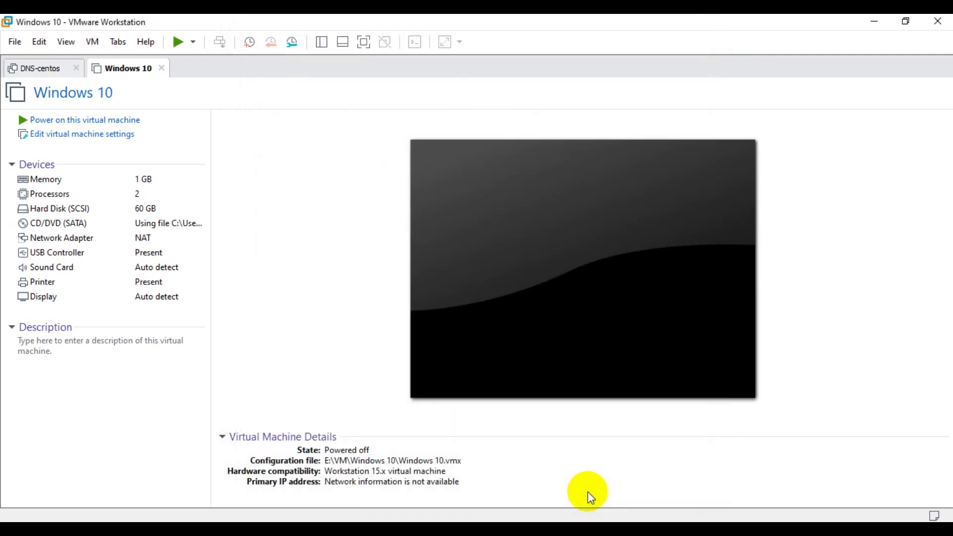
Step: Power on the Windows 10 VM, release input with Ctrl+Alt, and dismiss the install notification bar
left_click(85, 124)
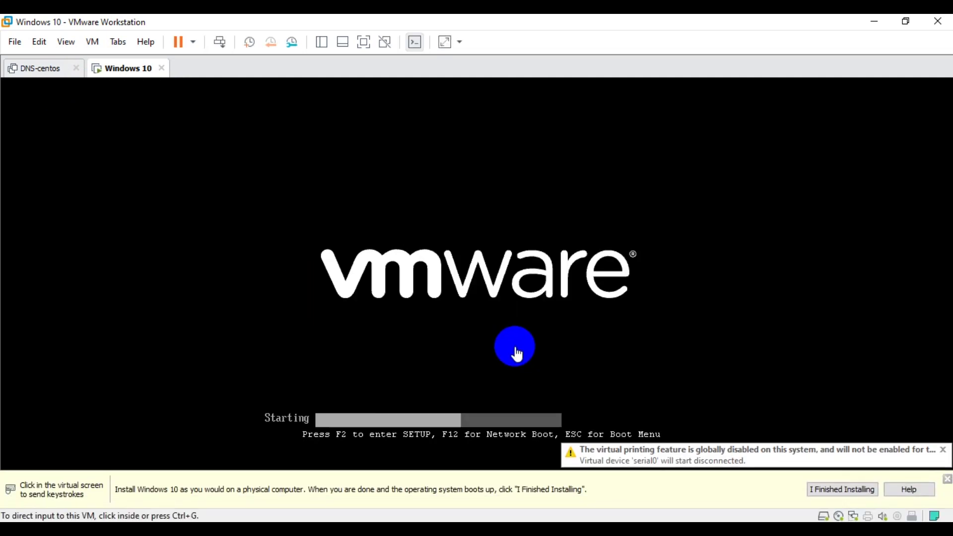
left_click(516, 325)
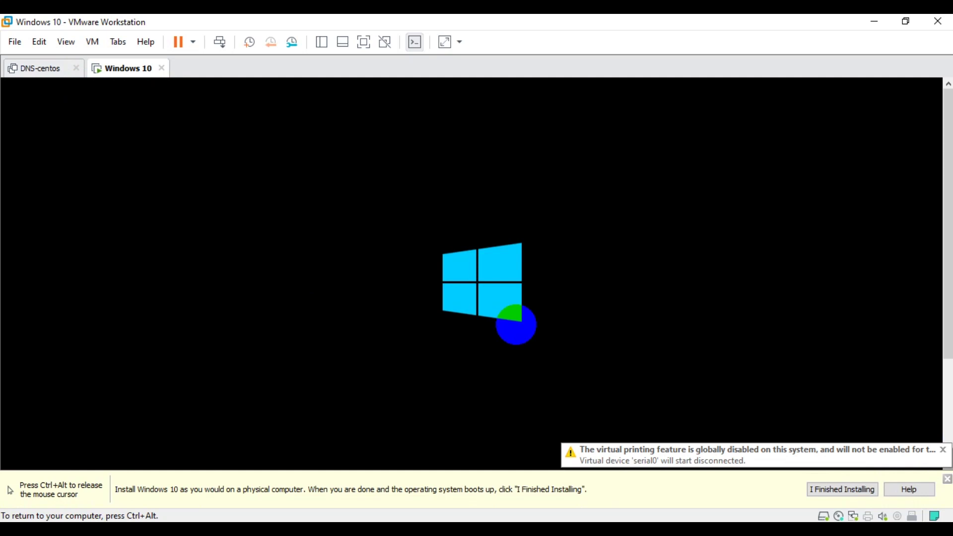
key("ctrl+alt")
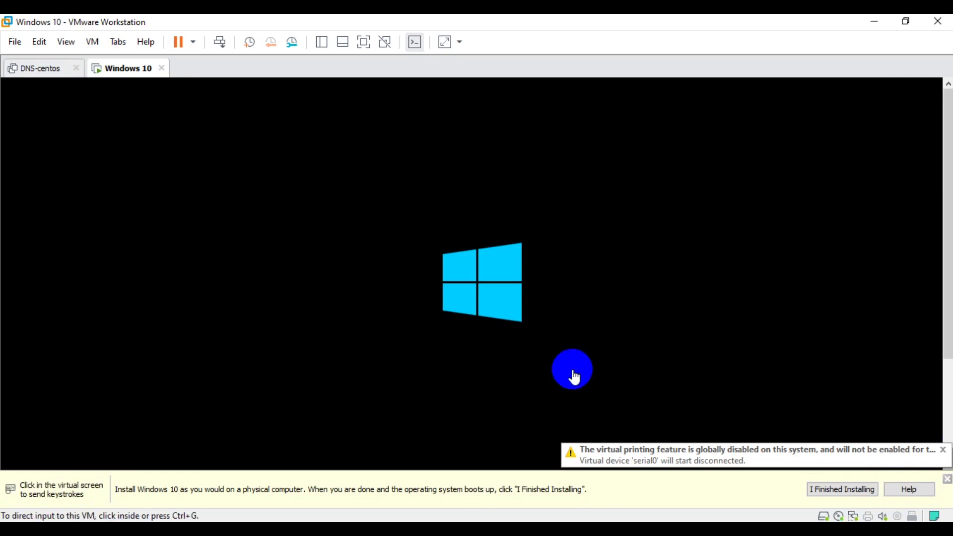
left_click(946, 479)
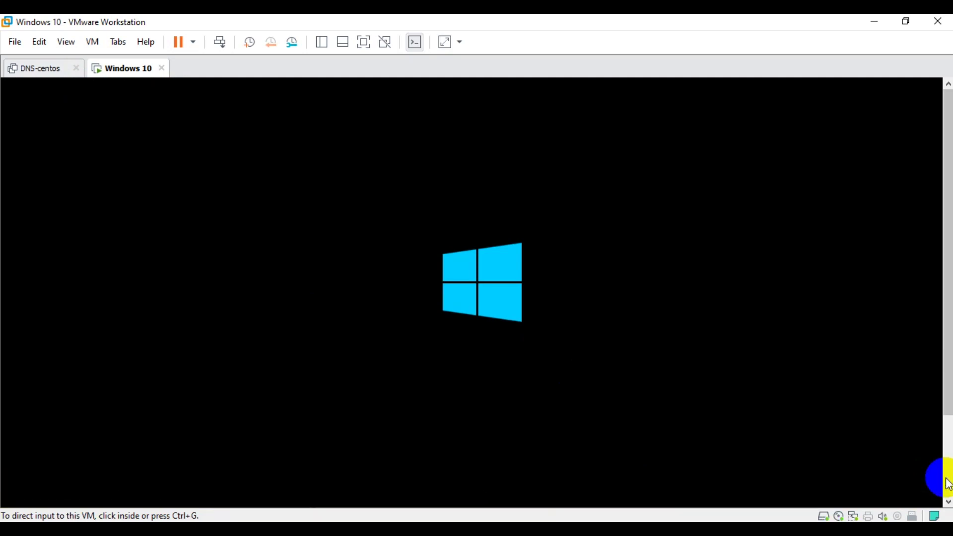
left_click(632, 339)
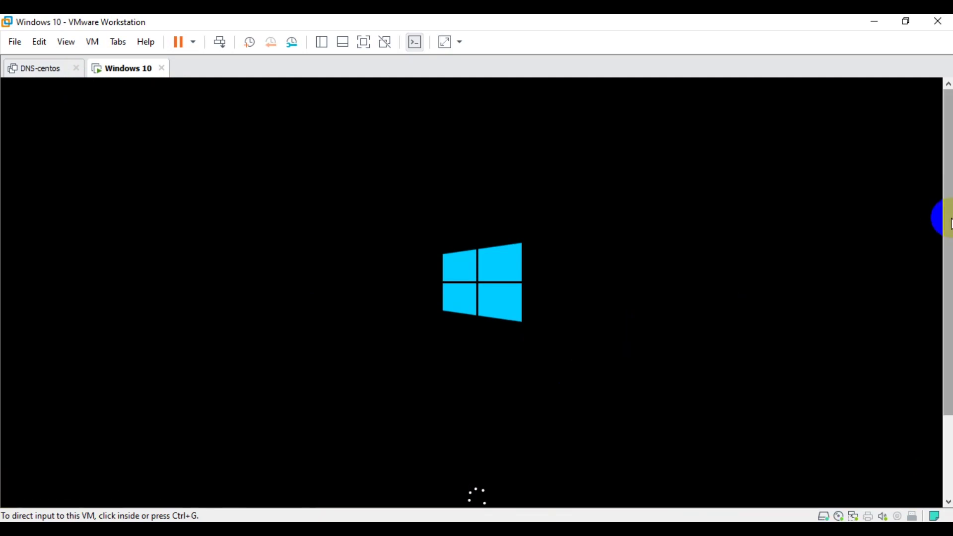
left_click_drag(949, 216, 949, 270)
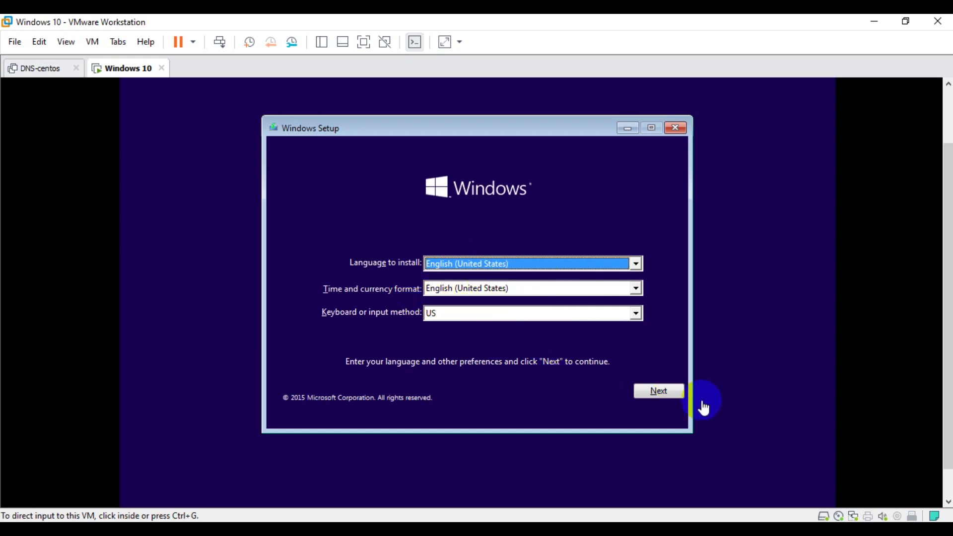
Step: Keep the default language settings, start Install now, skip the product key, and accept the license terms
left_click(658, 392)
left_click(659, 392)
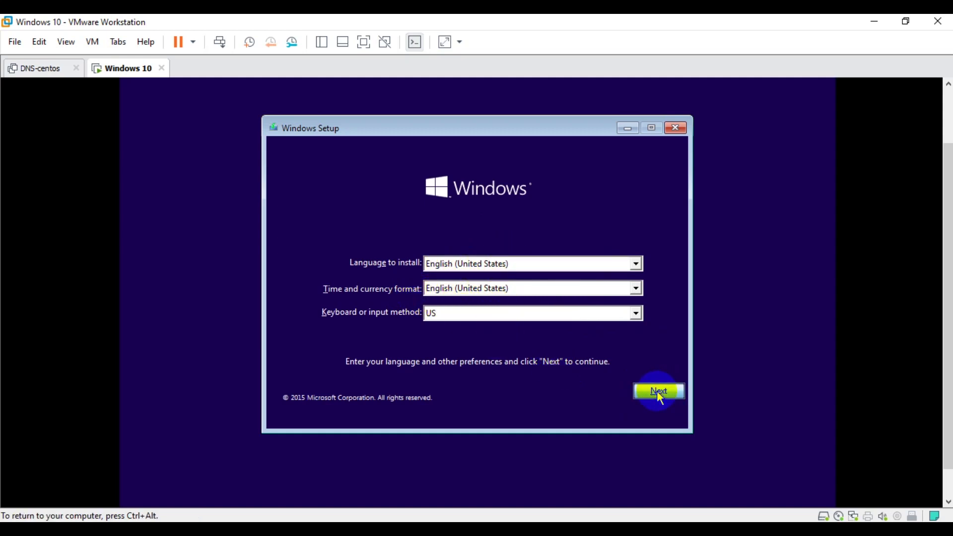
left_click(482, 284)
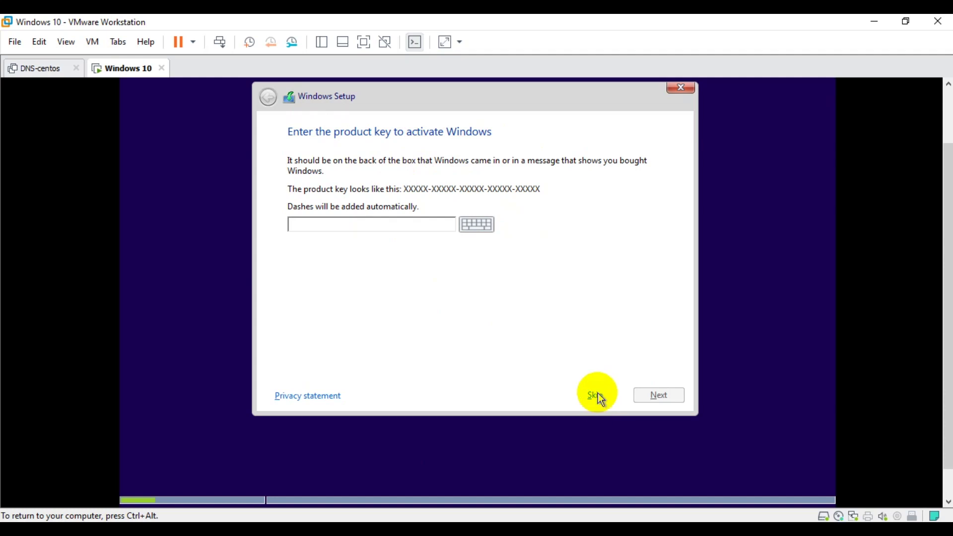
left_click(598, 395)
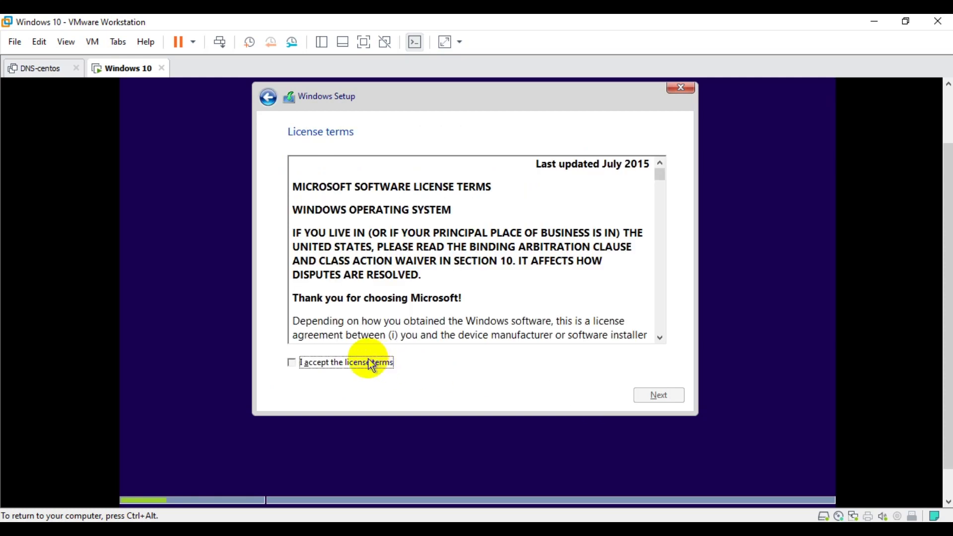
left_click(367, 363)
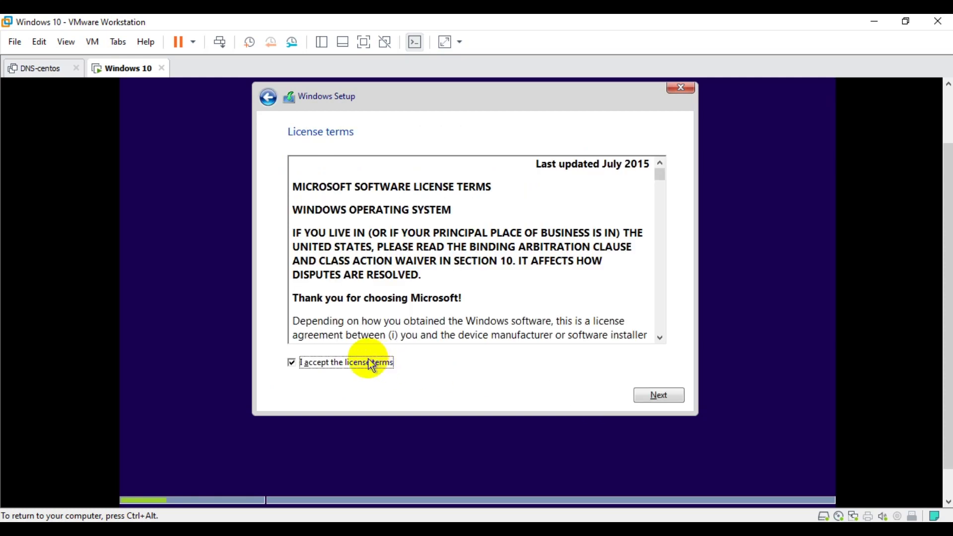
left_click(665, 395)
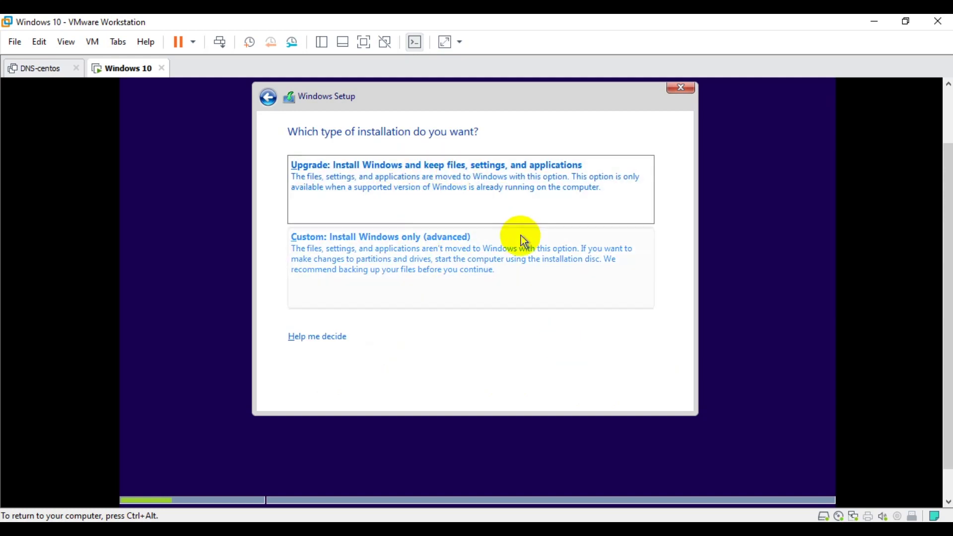
Step: Pick Custom install, create a new partition allowing extra system partitions, and install onto Drive 0 Partition 2
left_click(470, 254)
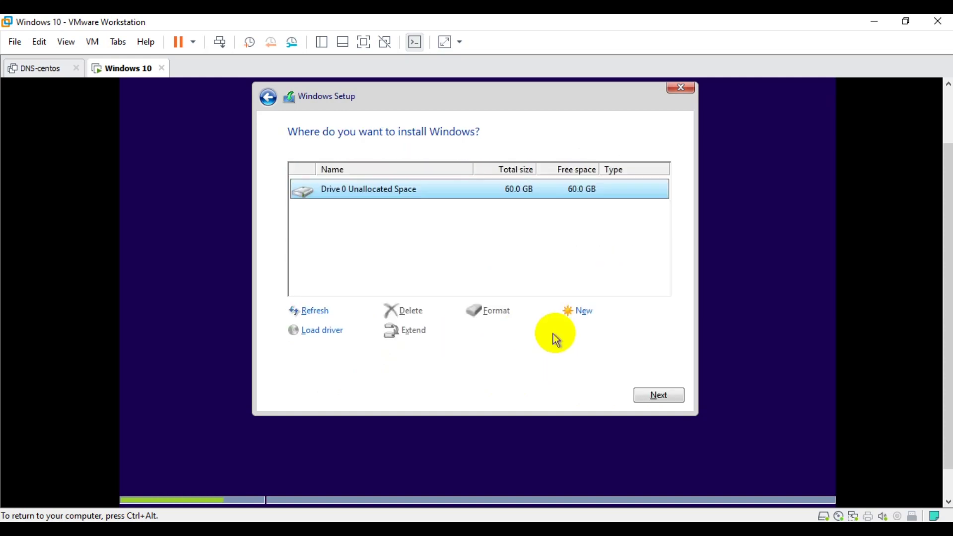
left_click(585, 315)
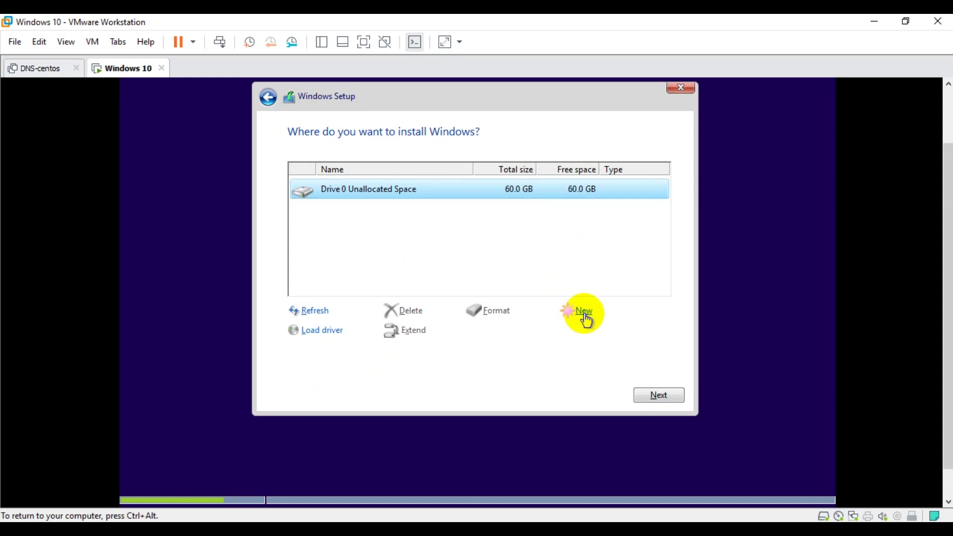
left_click(610, 332)
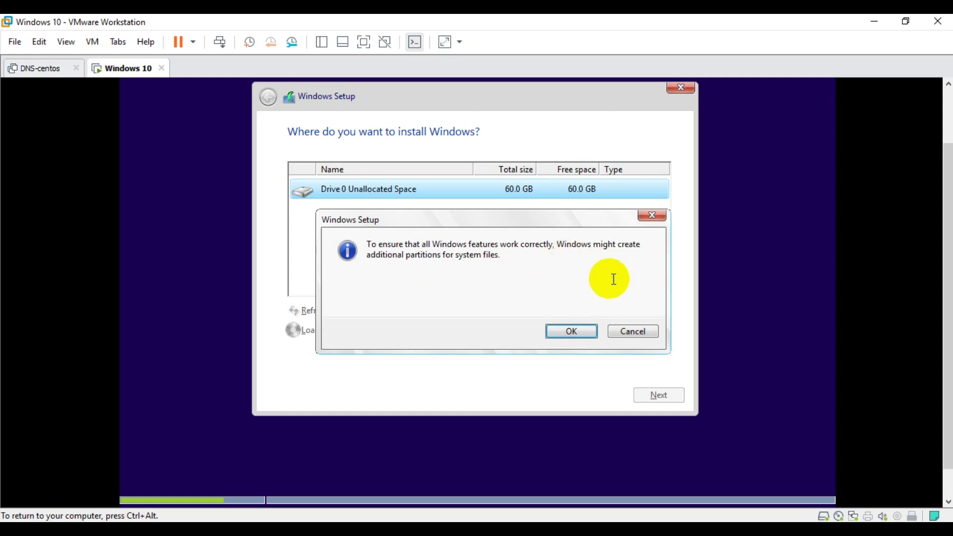
left_click(582, 331)
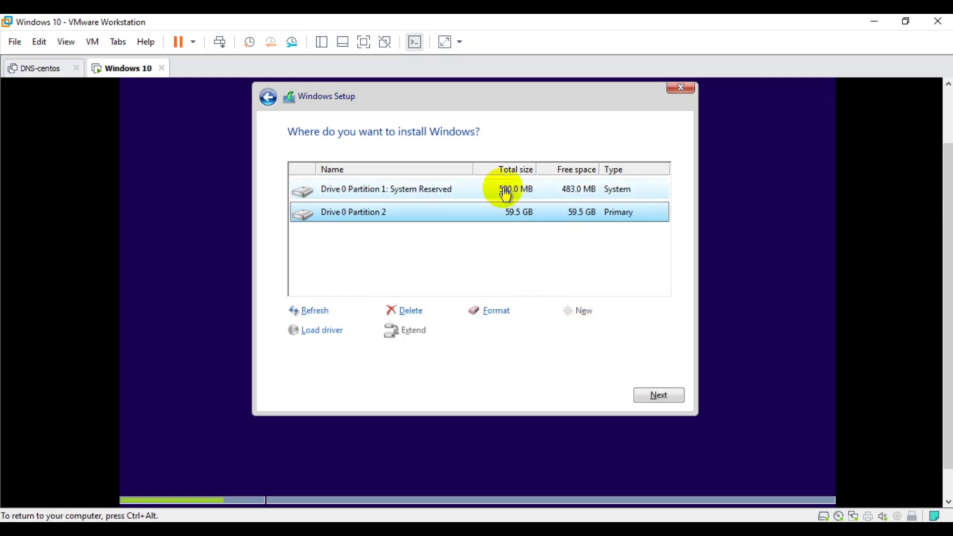
left_click(505, 193)
left_click(506, 212)
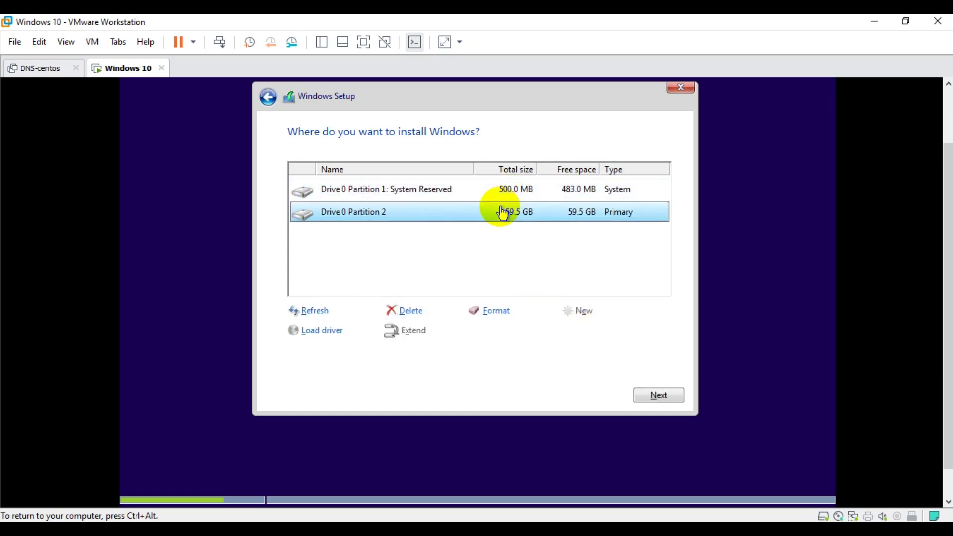
left_click(655, 395)
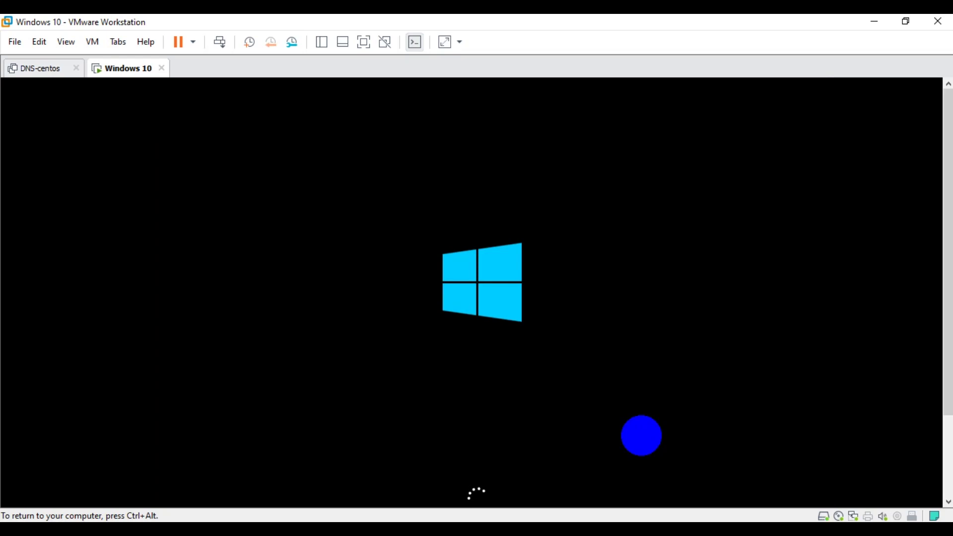
Step: Switch the Windows 10 VM to full screen with Ctrl+Alt+Enter while setup restarts
key("ctrl+alt+Return")
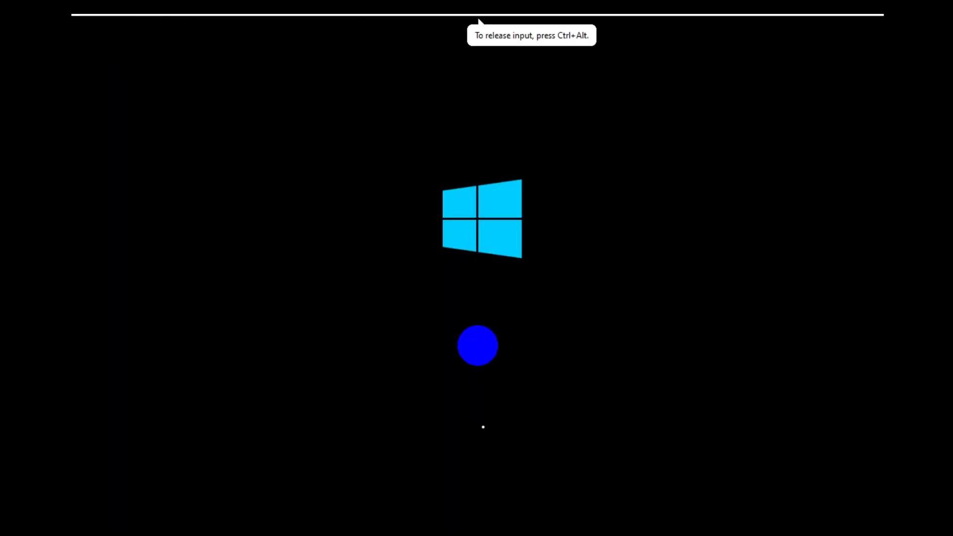
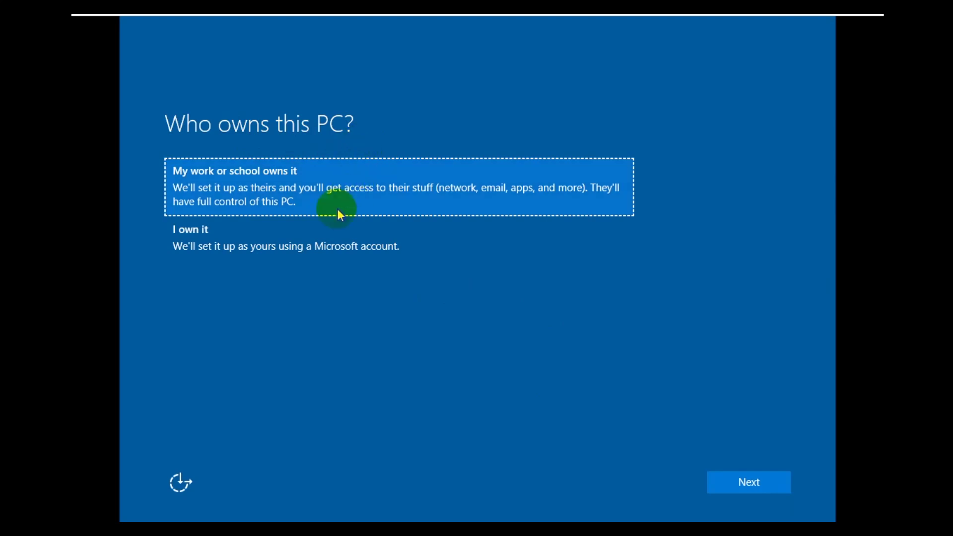
Step: Choose 'I own it' as the PC ownership option and continue to the 'Make it yours' page
left_click(326, 242)
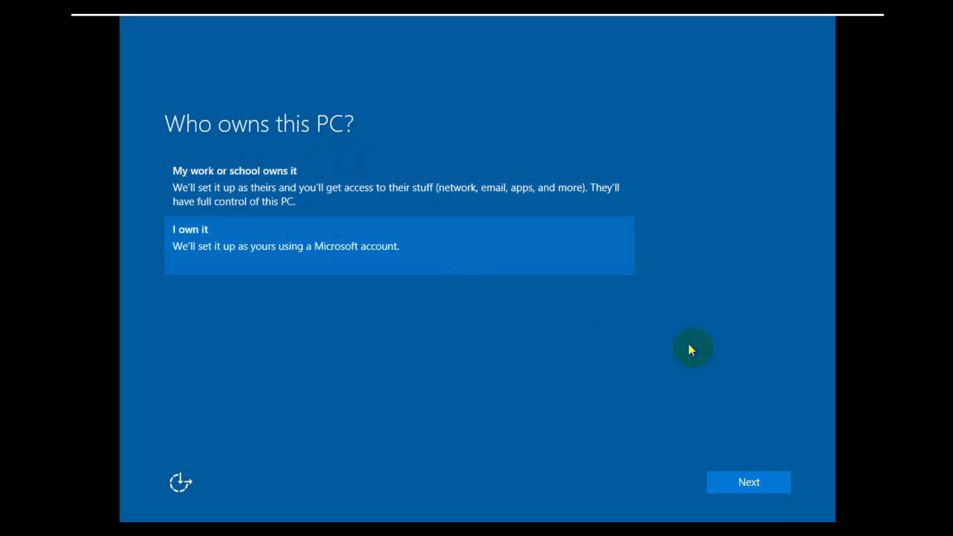
left_click(736, 488)
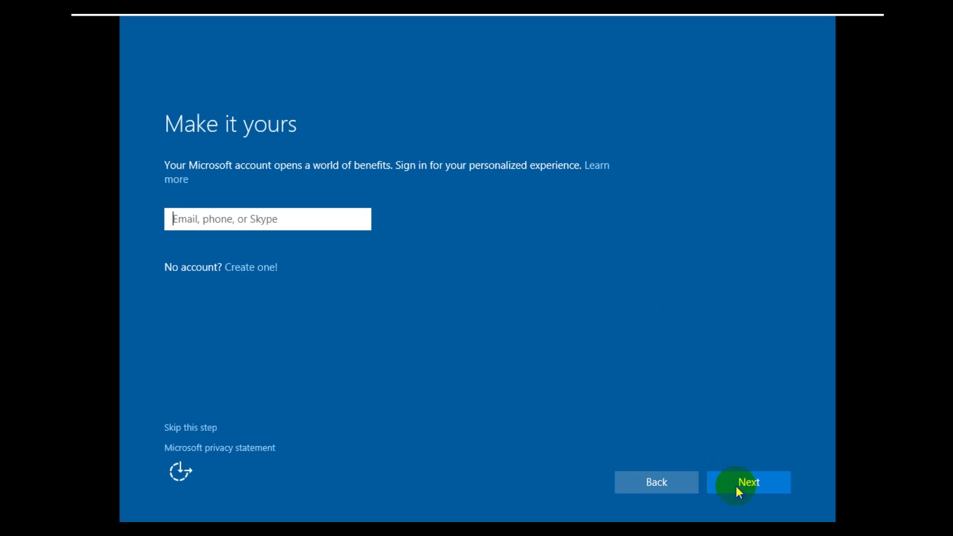
Step: Skip Microsoft account sign-in and enter the local account's user name
left_click(210, 428)
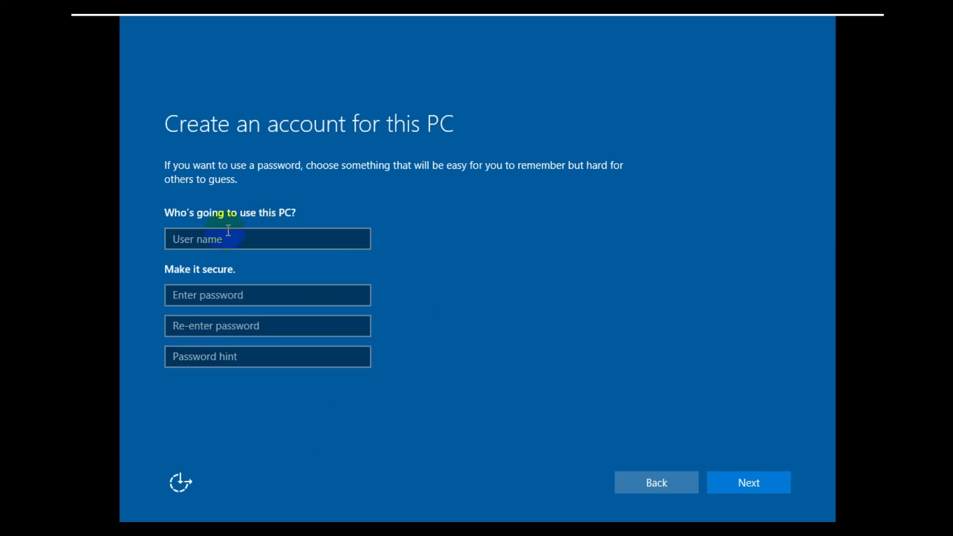
left_click(208, 242)
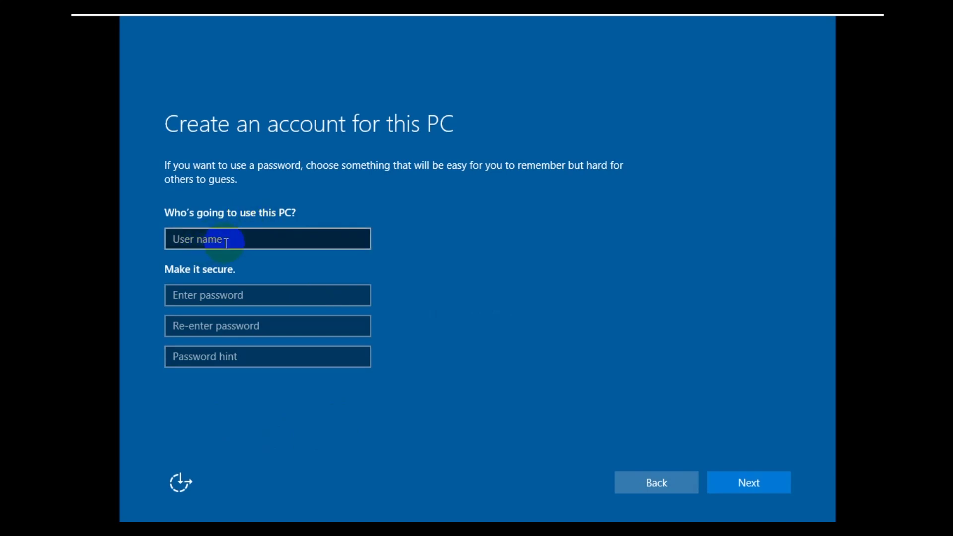
left_click(235, 240)
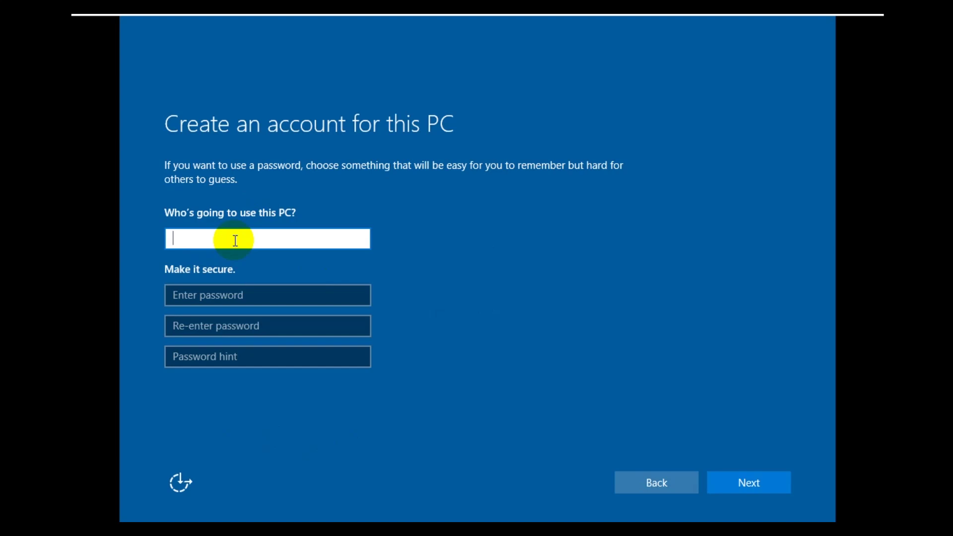
type("Mi Saory")
Step: Fill in the password, its confirmation and a password hint, then try to continue
left_click(220, 301)
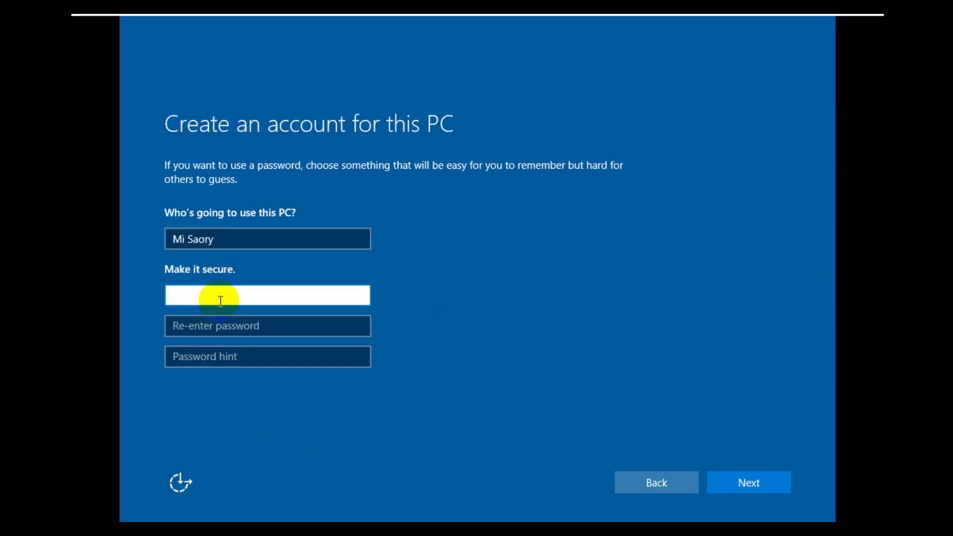
type("123")
key("BackSpace")
key("BackSpace")
key("BackSpace")
type("123")
left_click(252, 324)
type("123")
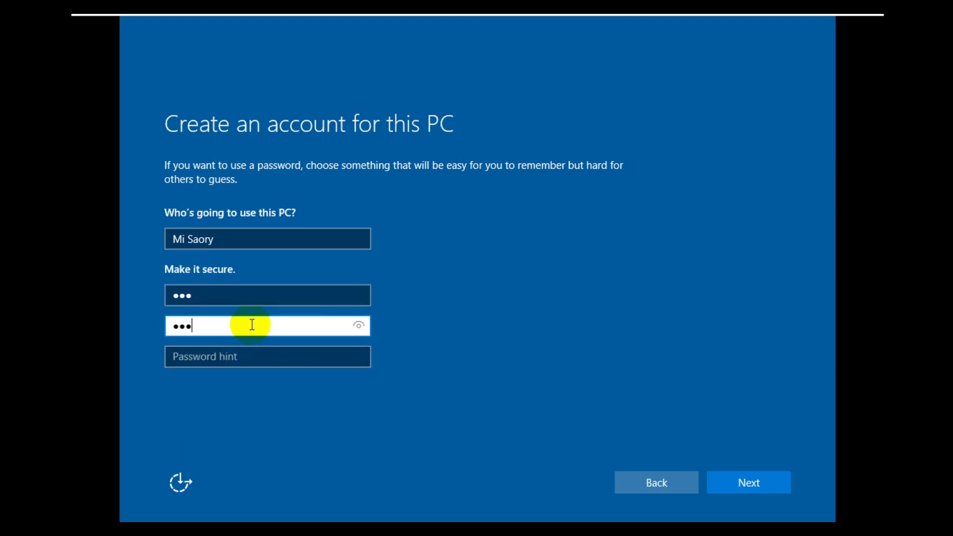
left_click(234, 356)
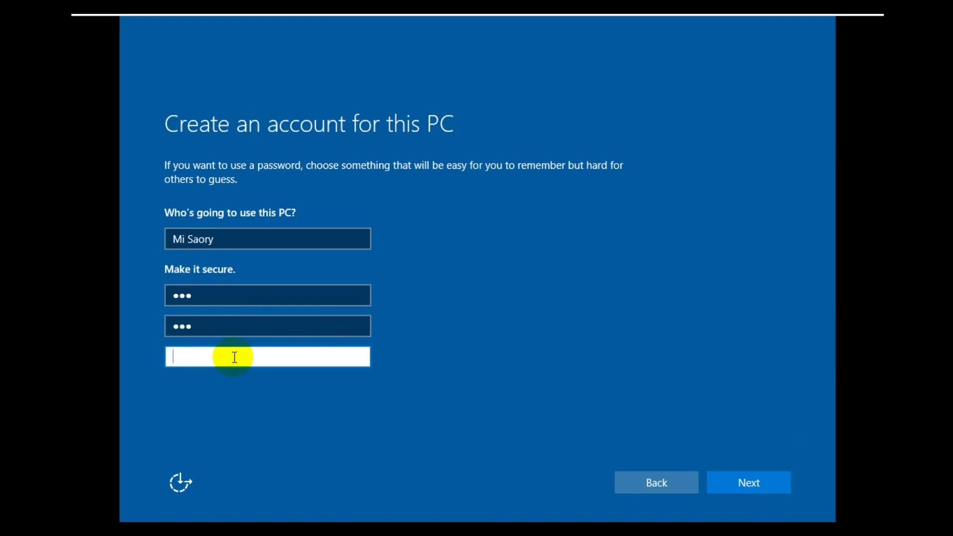
type("123")
left_click(740, 483)
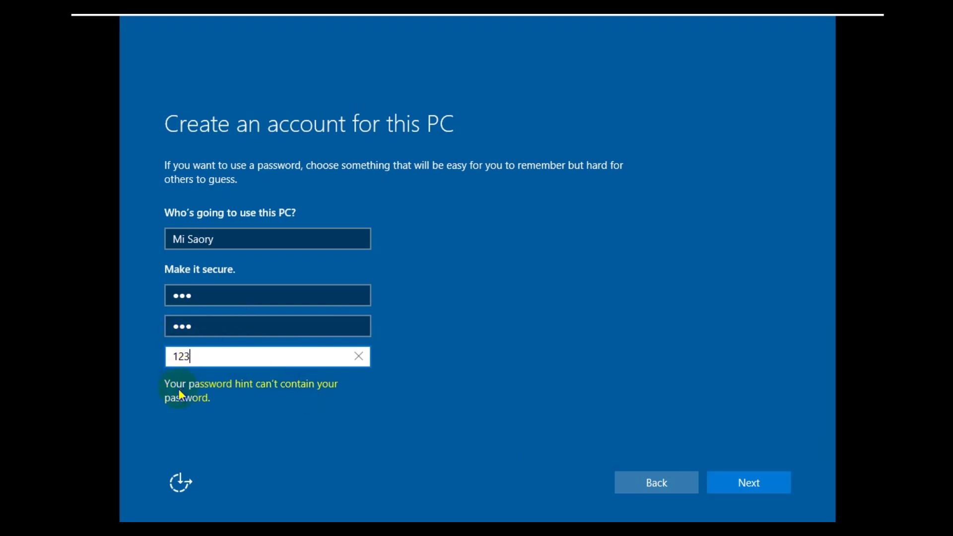
Step: Retype the hint, then lengthen the password and re-enter it so both fields match
key("BackSpace")
key("BackSpace")
key("BackSpace")
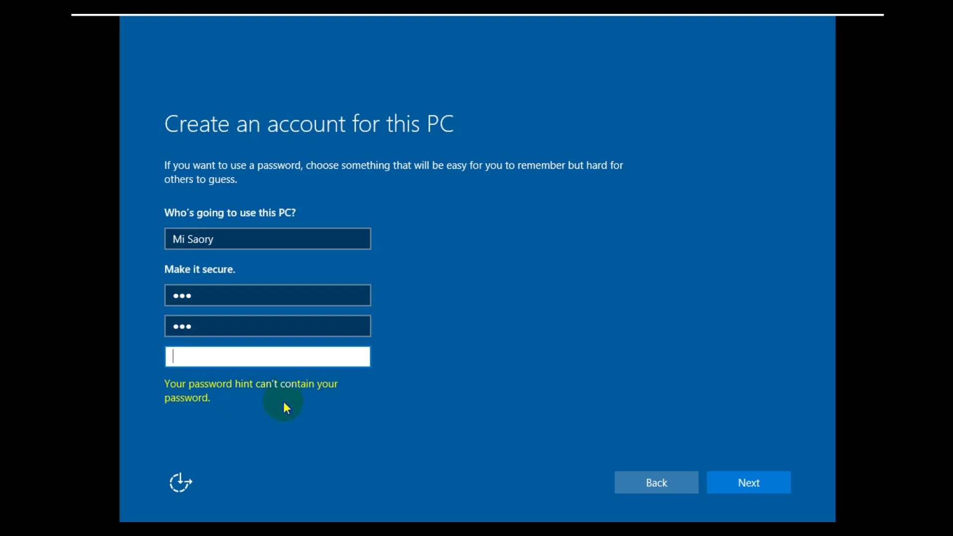
type("123")
left_click(751, 476)
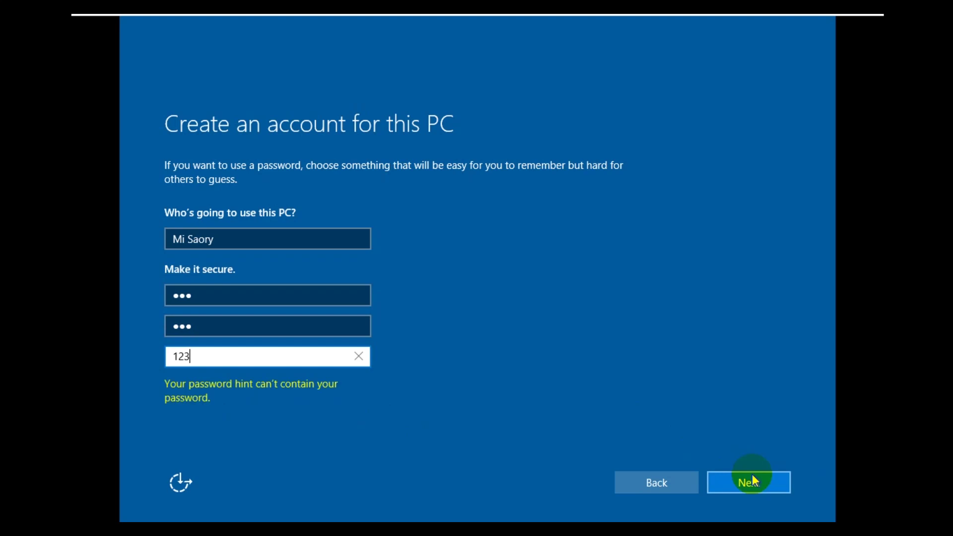
left_click(213, 297)
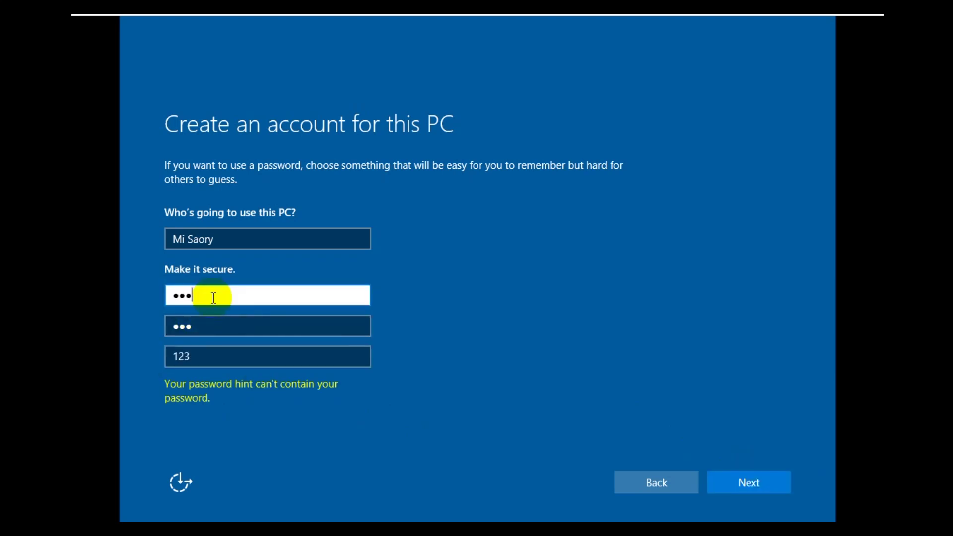
type("4567")
left_click(204, 322)
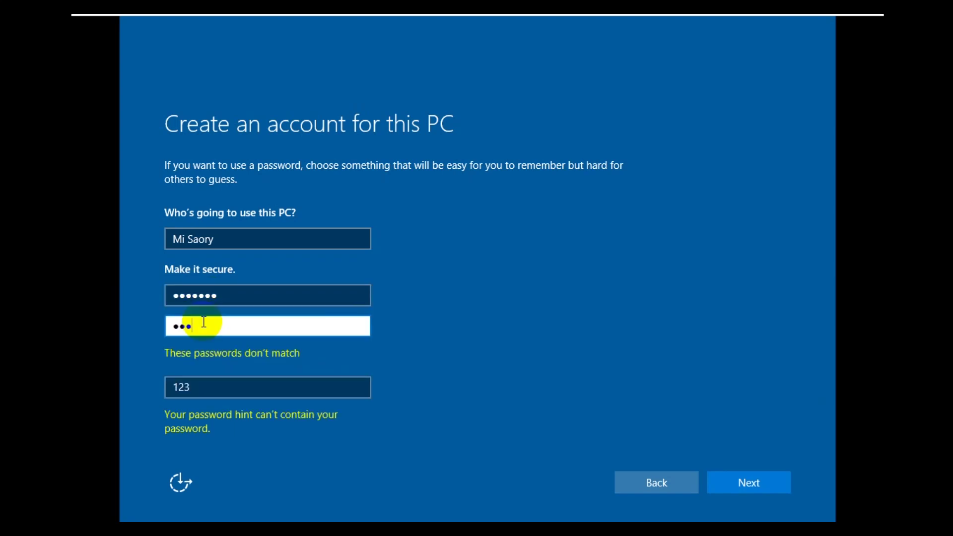
type("1234567")
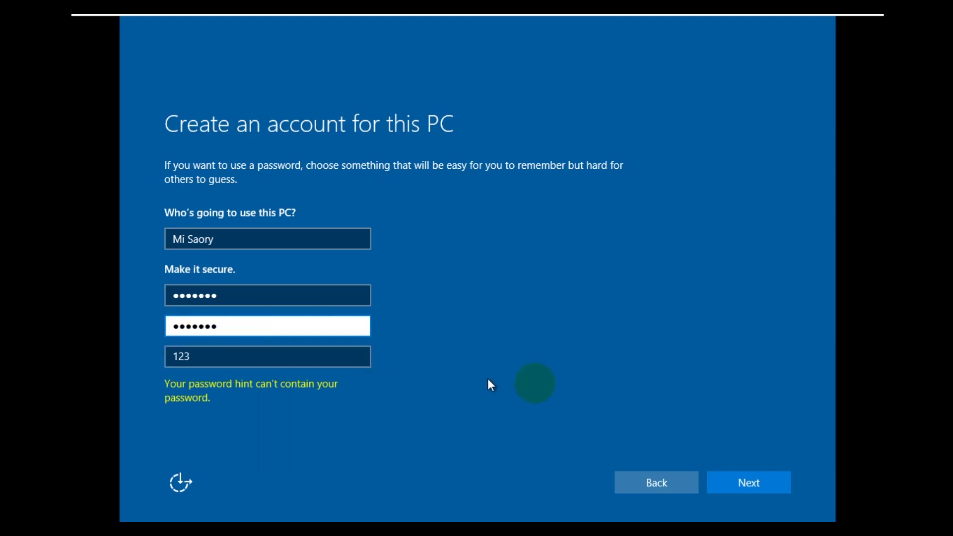
Step: Submit the local account, wait for setup to reach the desktop, then click into the VM
left_click(750, 484)
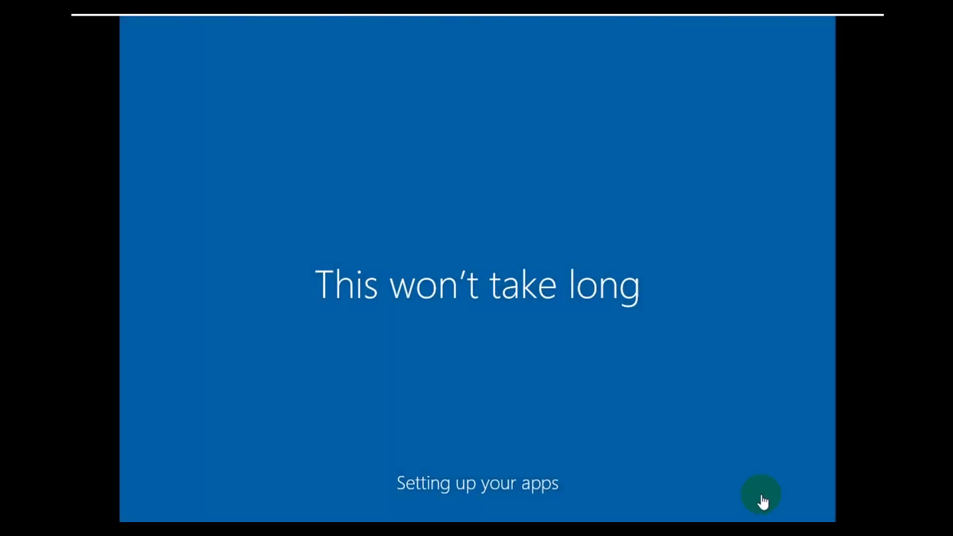
left_click(760, 496)
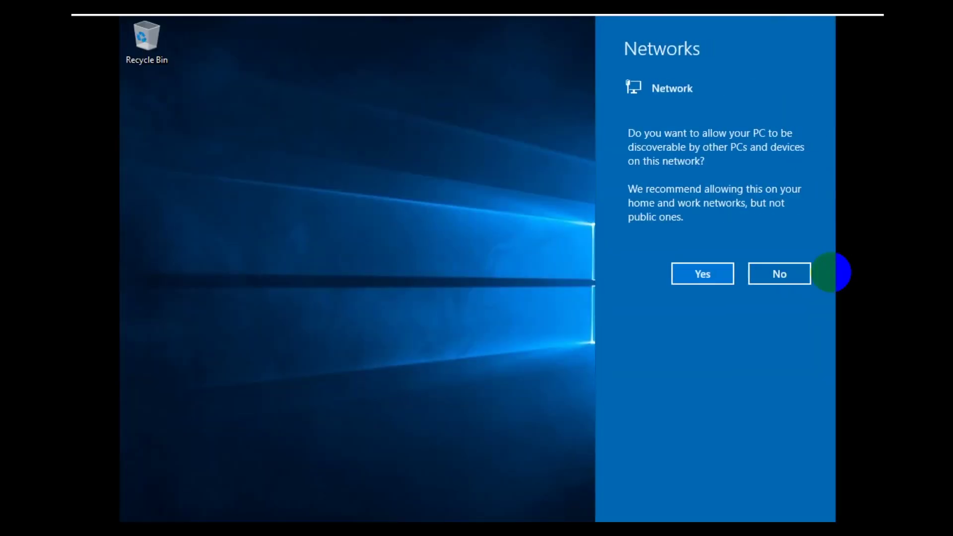
Step: Answer No to network discoverability, then refresh the desktop from its right-click menu
left_click(775, 276)
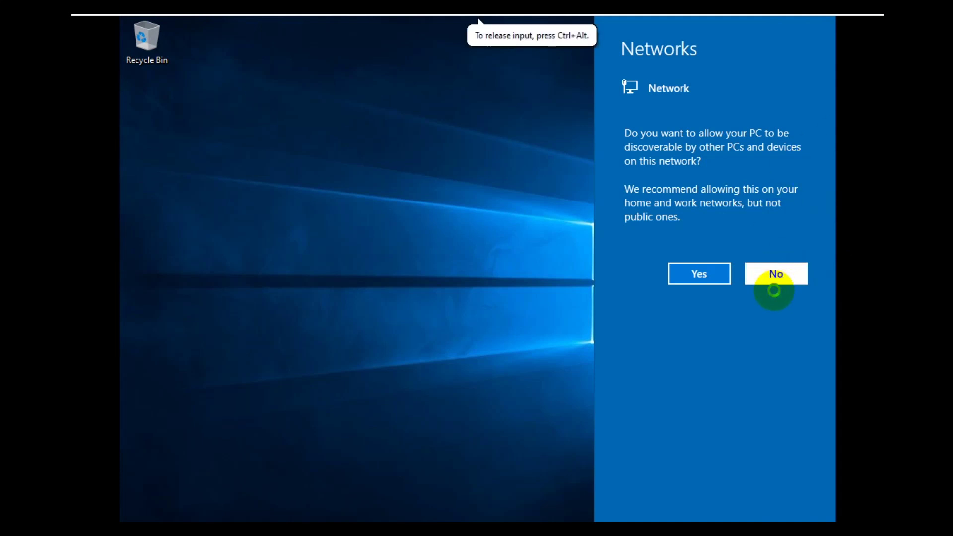
left_click(775, 292)
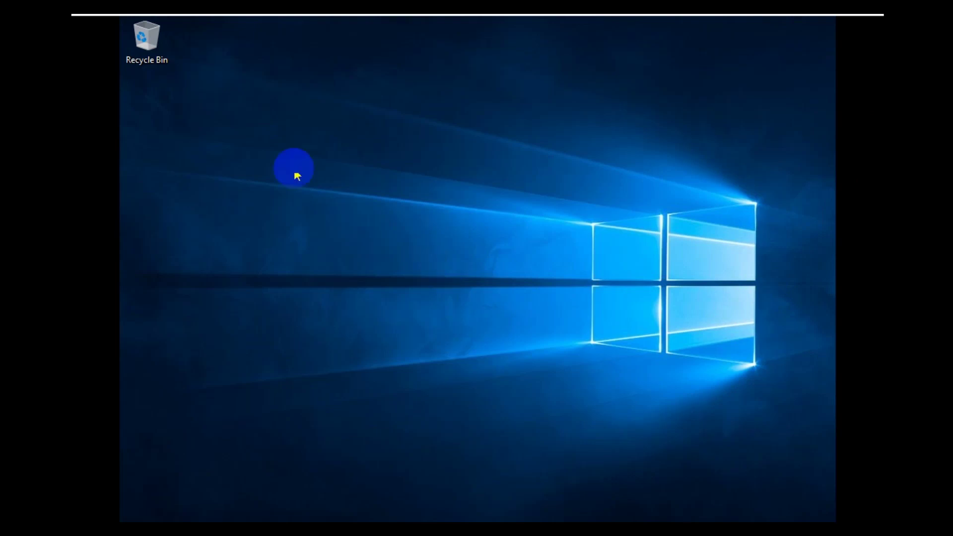
right_click(288, 139)
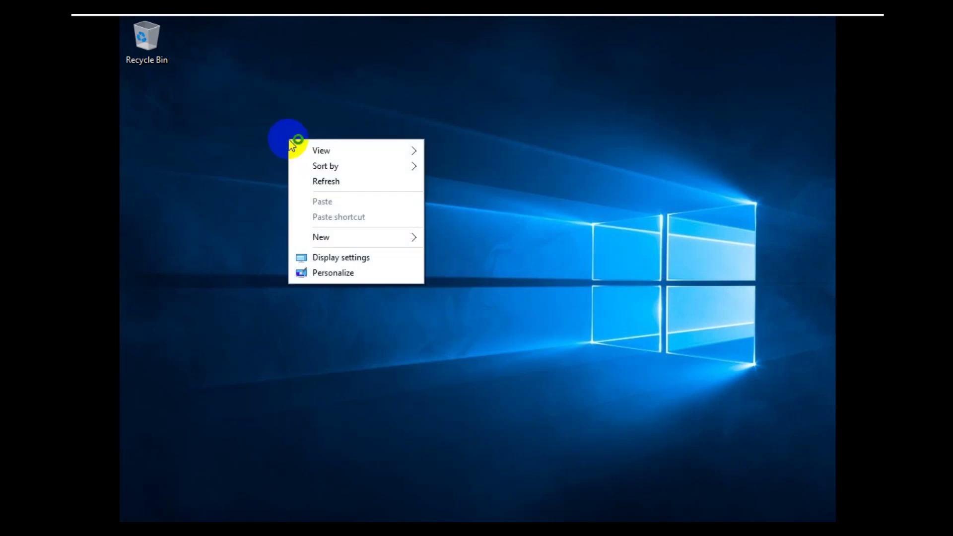
left_click(351, 186)
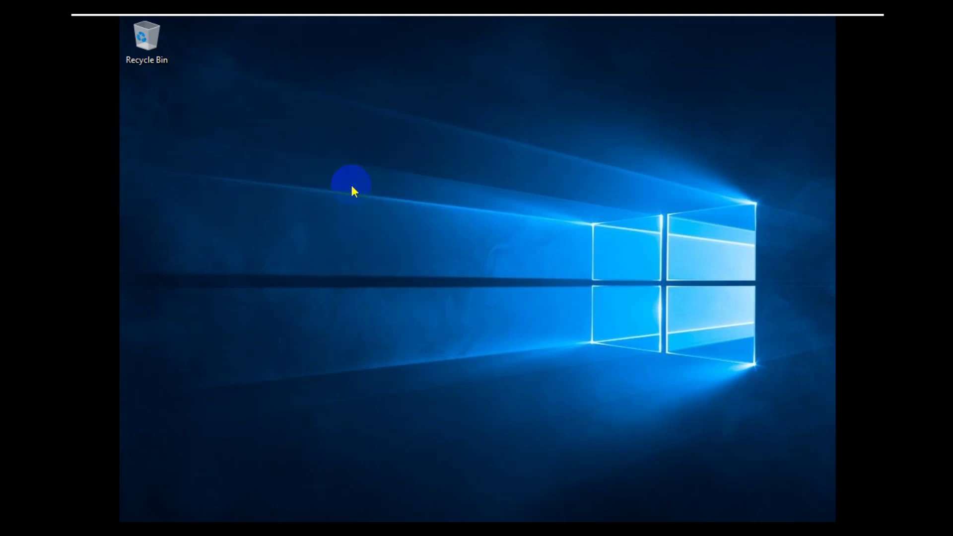
mouse_move(417, 35)
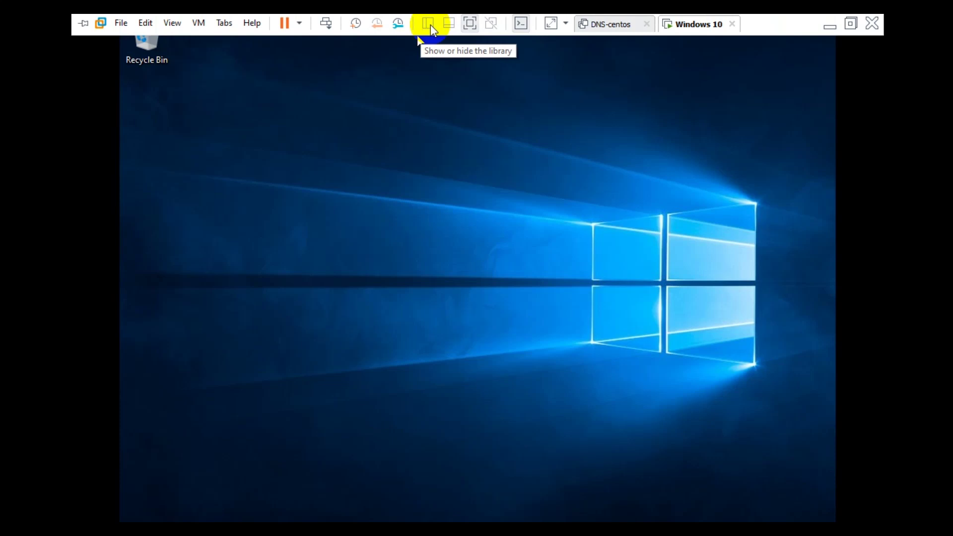
Step: Exit full screen, then sign in from the lock screen with the account password
left_click(849, 23)
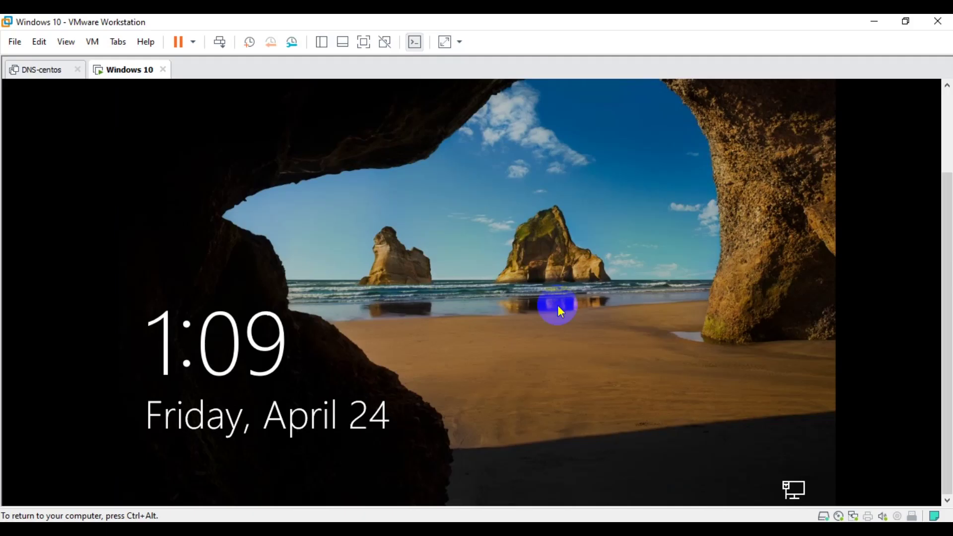
left_click(558, 305)
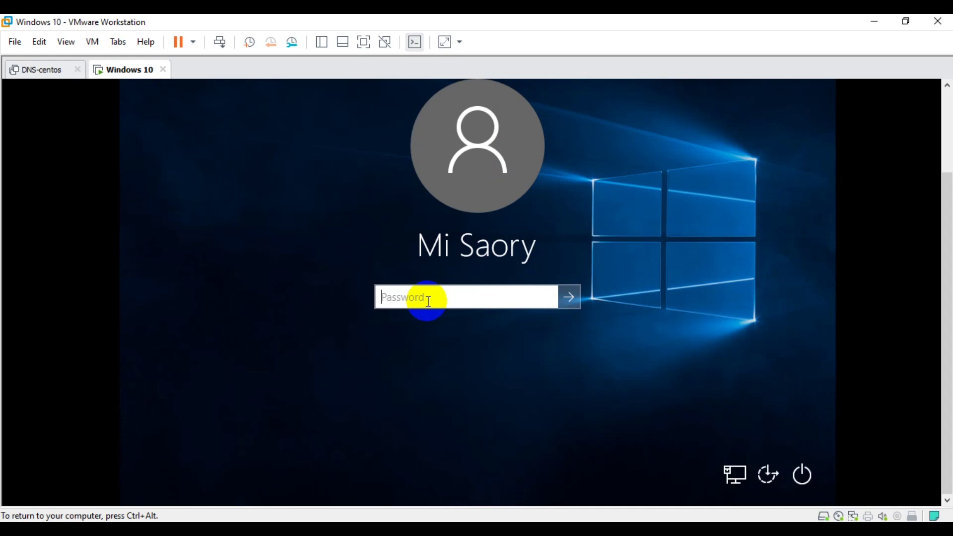
type("1234567")
key("Return")
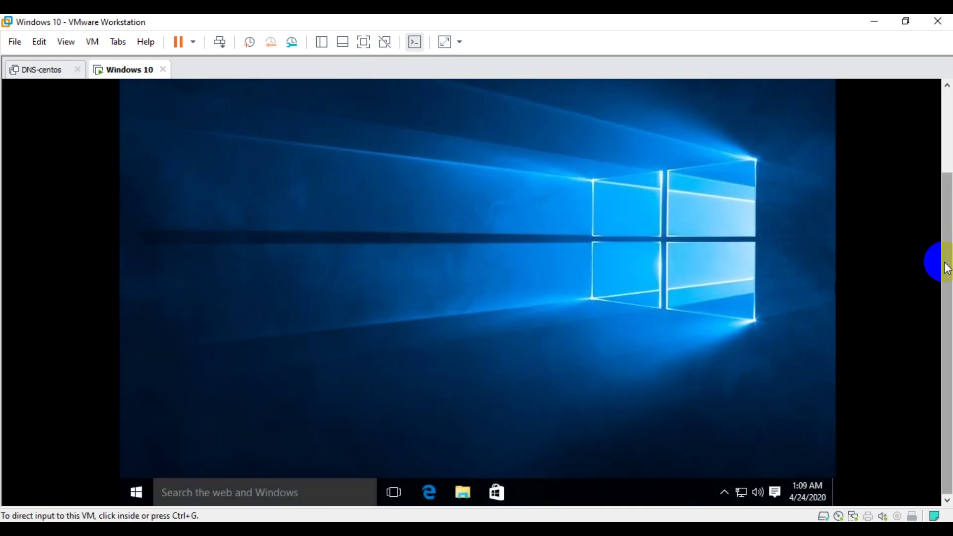
left_click_drag(946, 268, 945, 183)
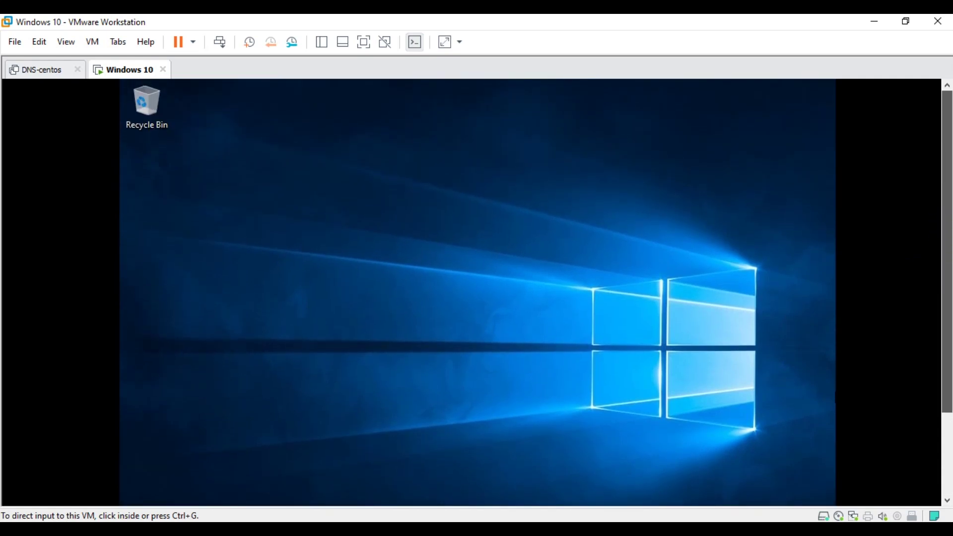
left_click(514, 226)
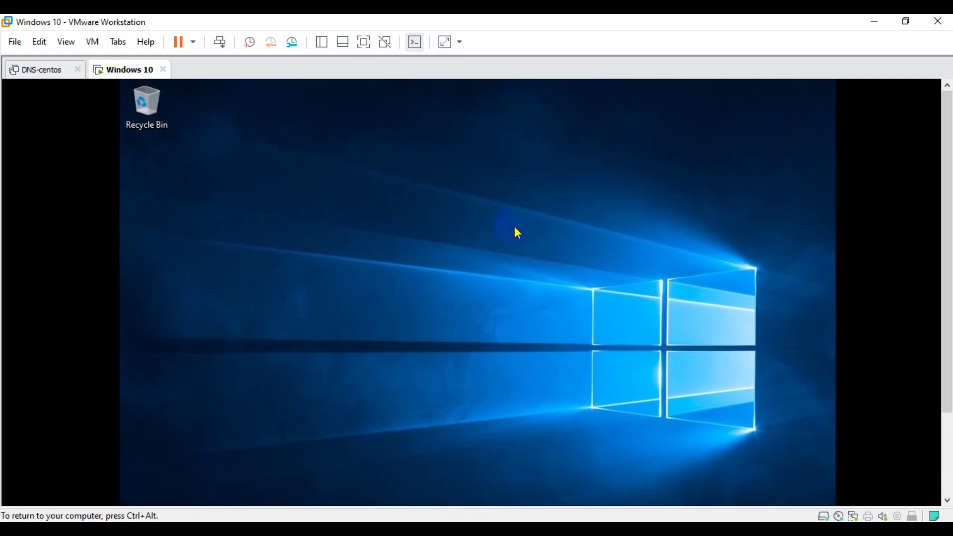
right_click(291, 192)
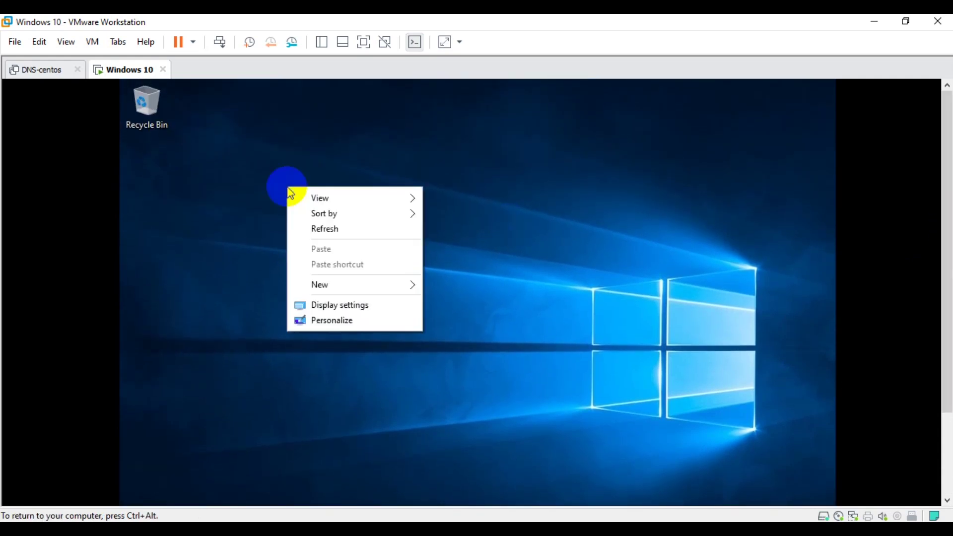
left_click(335, 230)
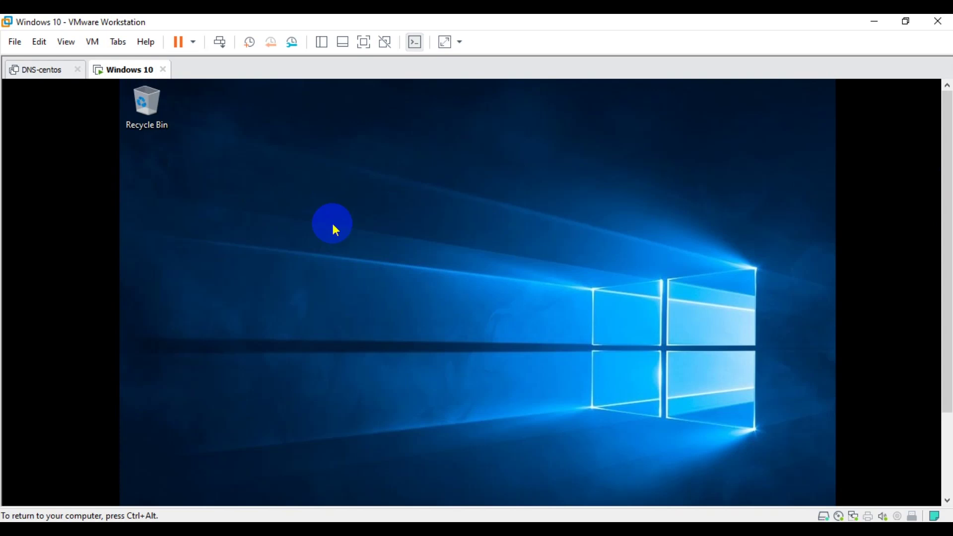
right_click(427, 247)
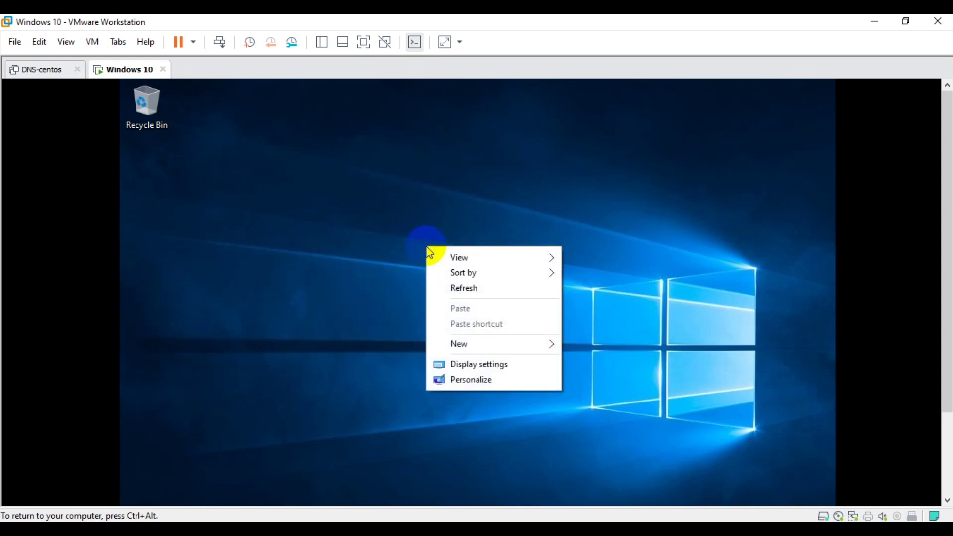
left_click(482, 289)
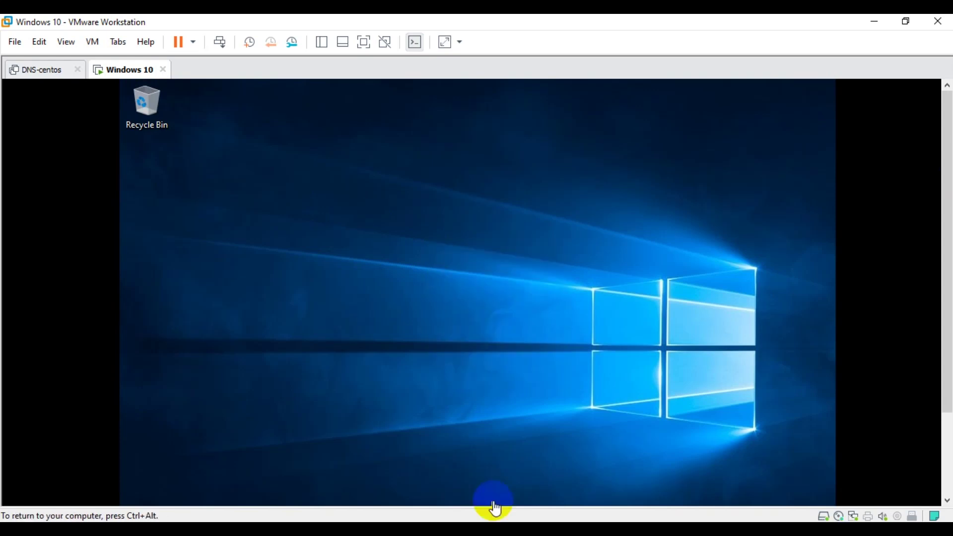